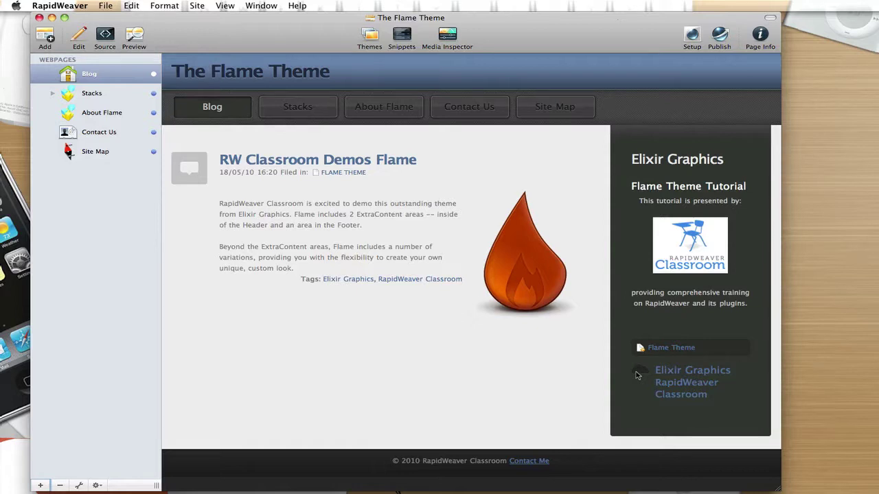
Open the Blog page's Flame style options and check the Width and Sidebar sections.
left_click(757, 36)
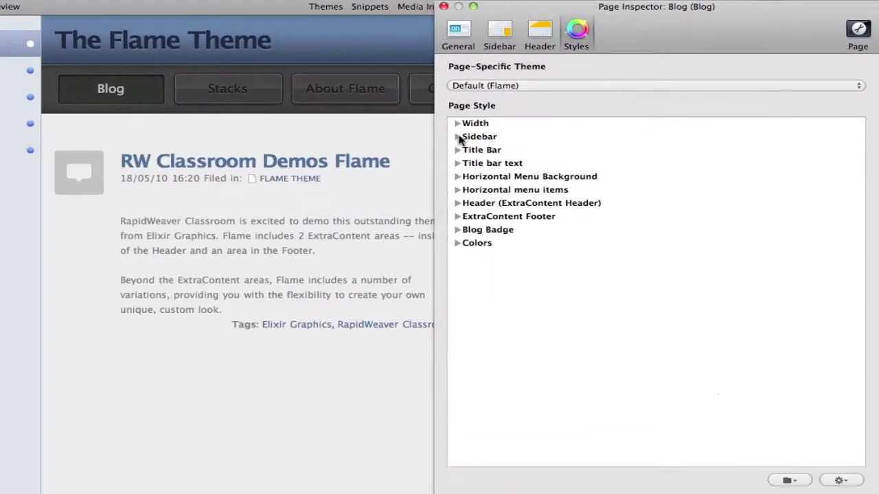
left_click(465, 132)
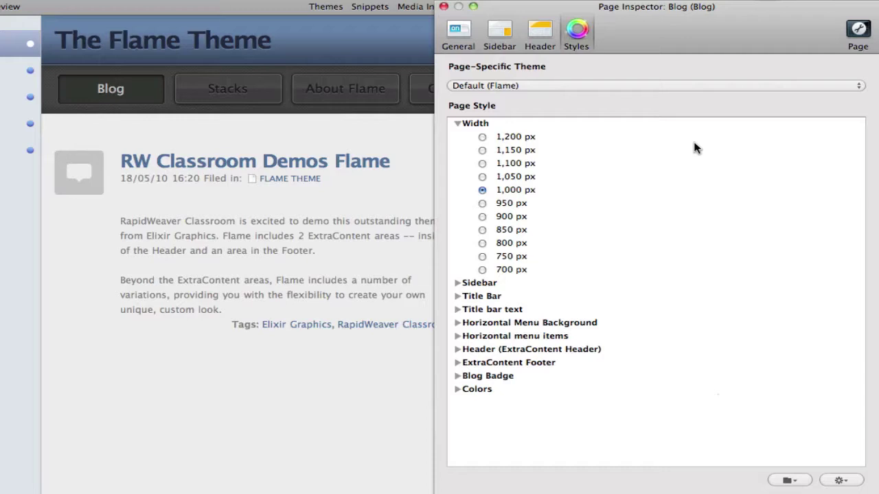
left_click(457, 123)
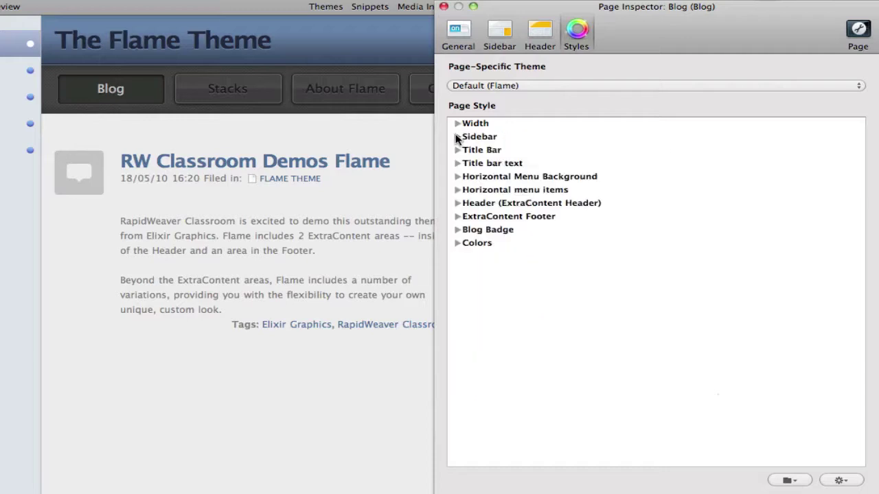
left_click(457, 137)
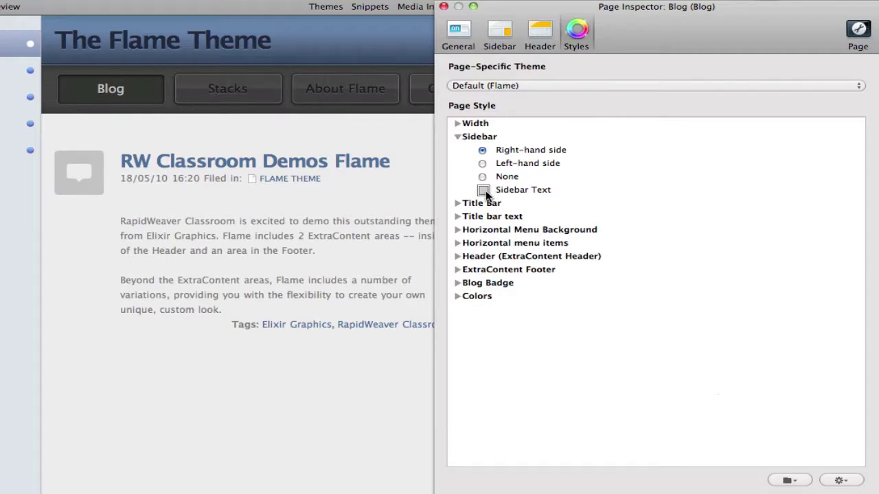
left_click(458, 137)
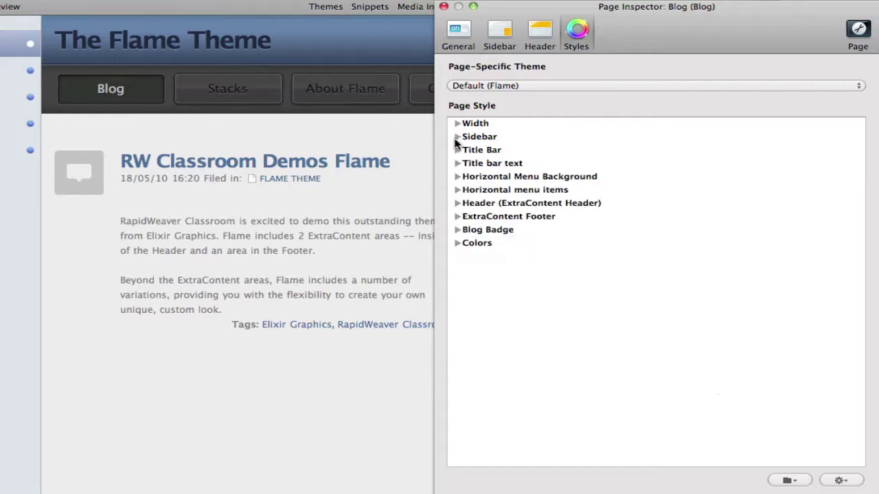
Preview Gray, Rust, Dark Texture, Shiny Gray and Black title bars, then keep Blue.
left_click(457, 149)
left_click_drag(626, 36, 736, 23)
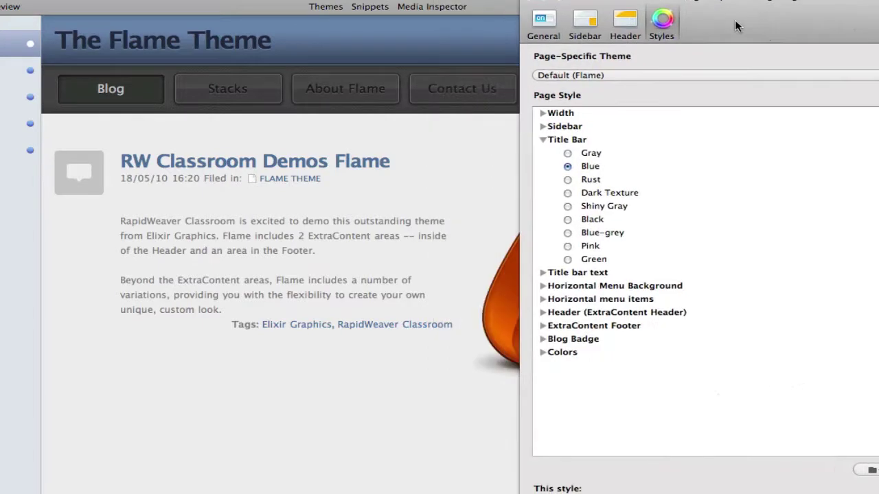
left_click(568, 153)
left_click(568, 183)
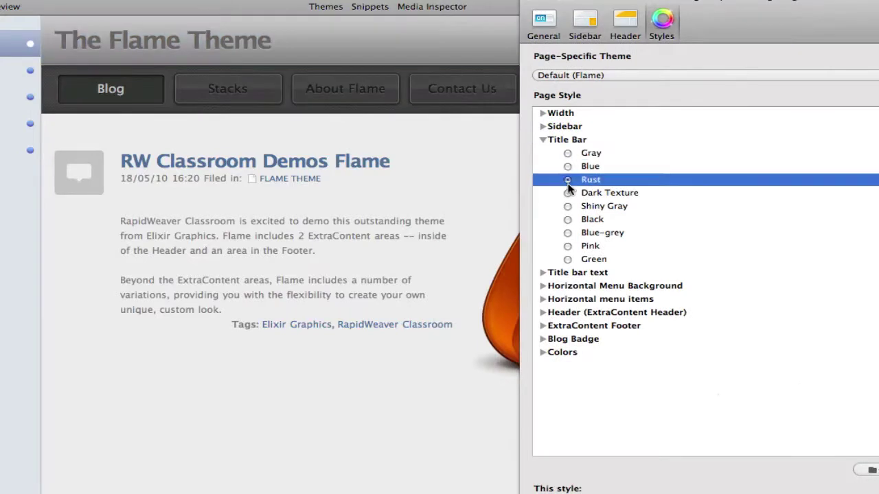
left_click(568, 194)
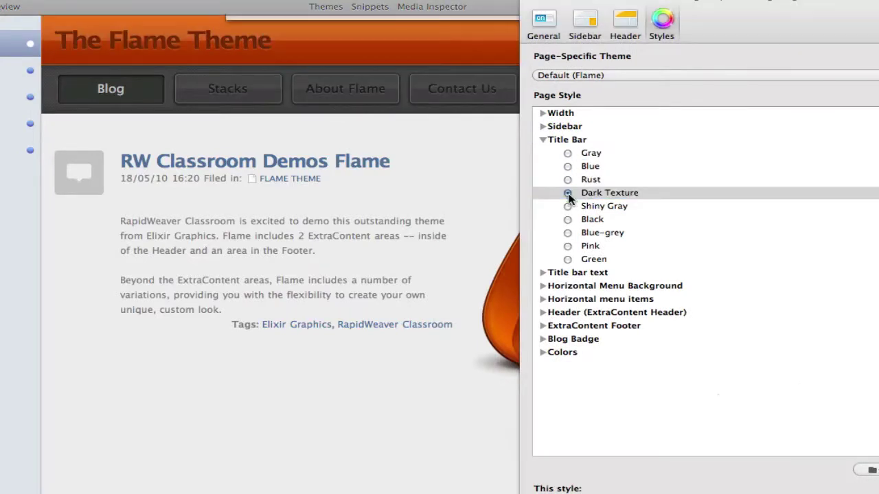
left_click(569, 206)
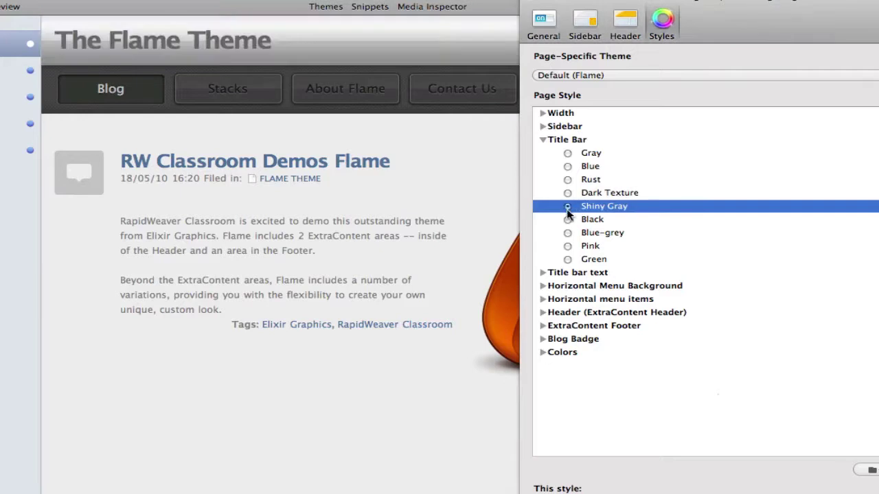
left_click(569, 220)
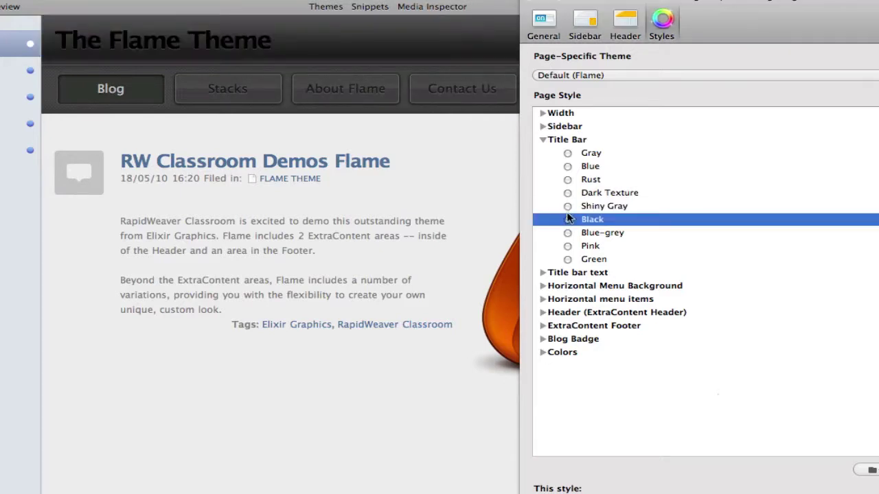
left_click(568, 166)
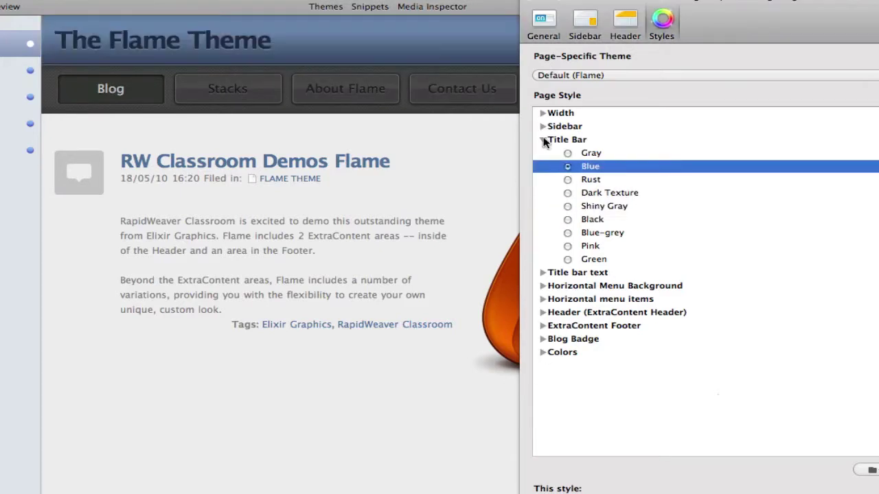
left_click(543, 140)
Set the title bar text to Title Only after trying Title and Slogan.
left_click(542, 152)
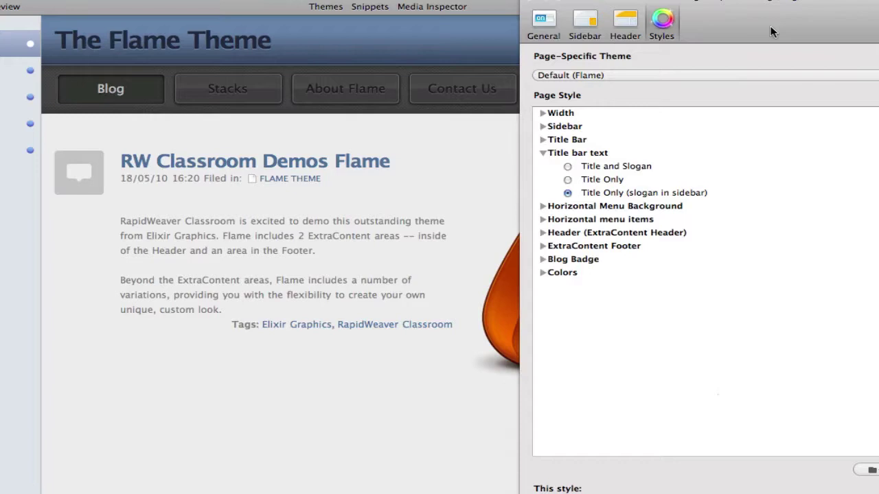
left_click_drag(770, 25, 680, 270)
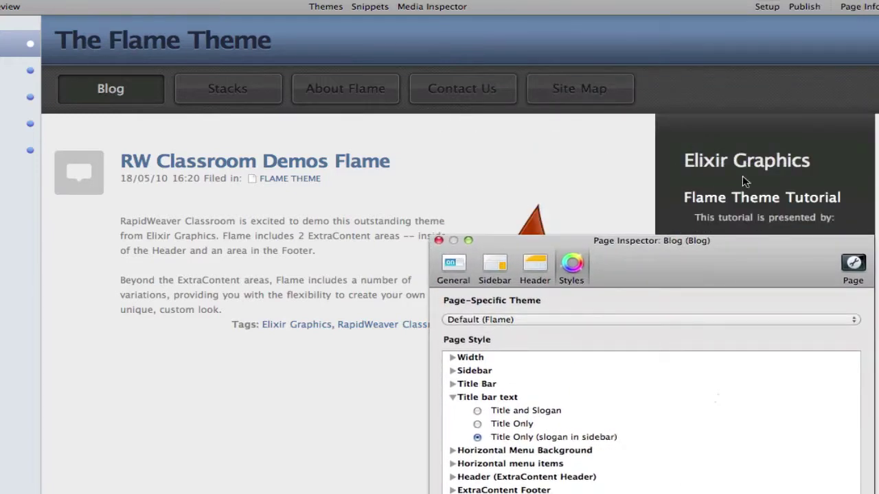
left_click(477, 411)
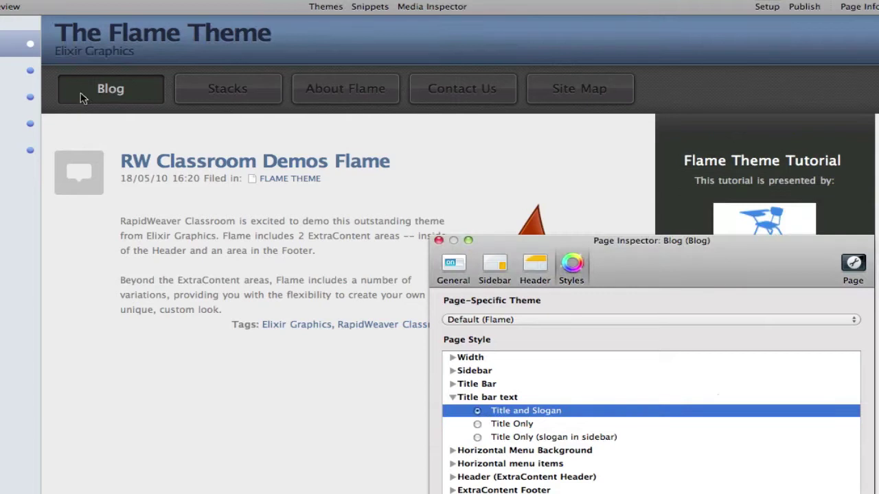
left_click(477, 424)
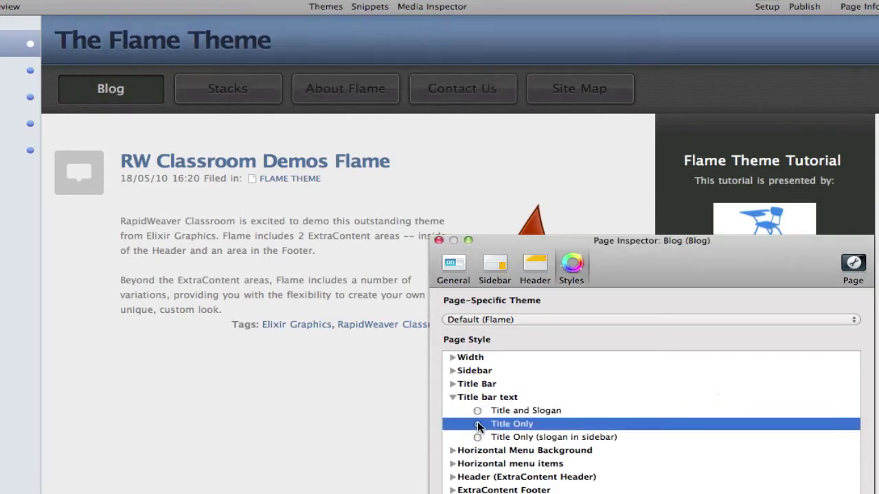
left_click_drag(642, 269, 668, 59)
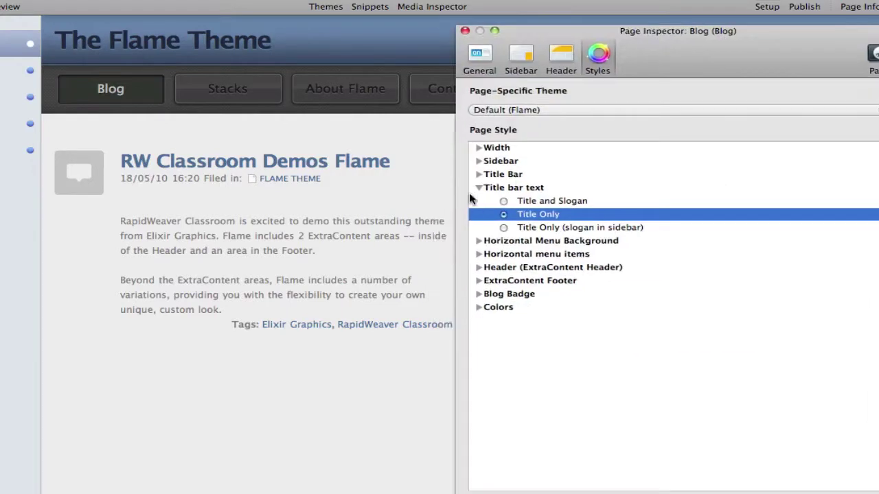
Expand the Horizontal Menu Background textures and move the inspector to view the page.
left_click(479, 187)
left_click(478, 200)
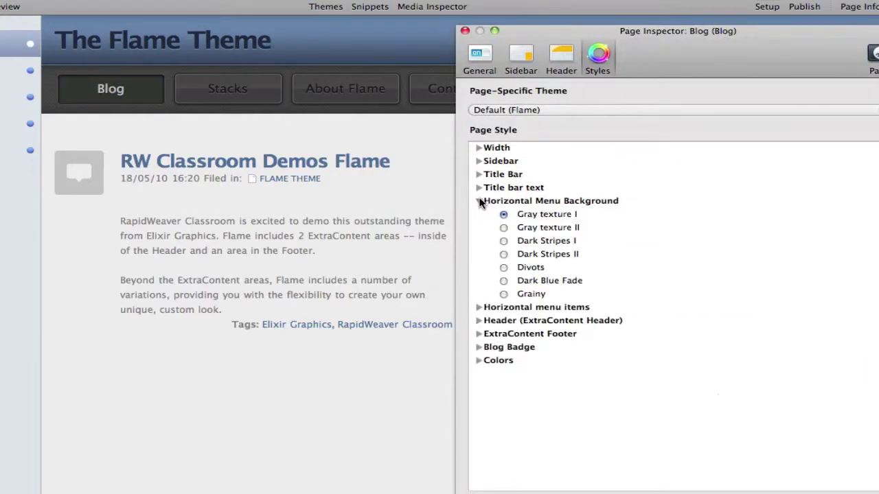
left_click_drag(662, 60, 878, 52)
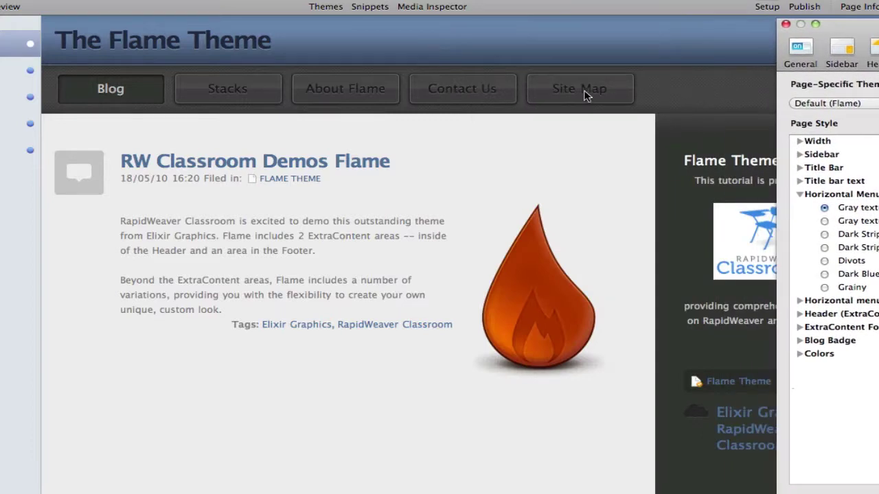
left_click(402, 143)
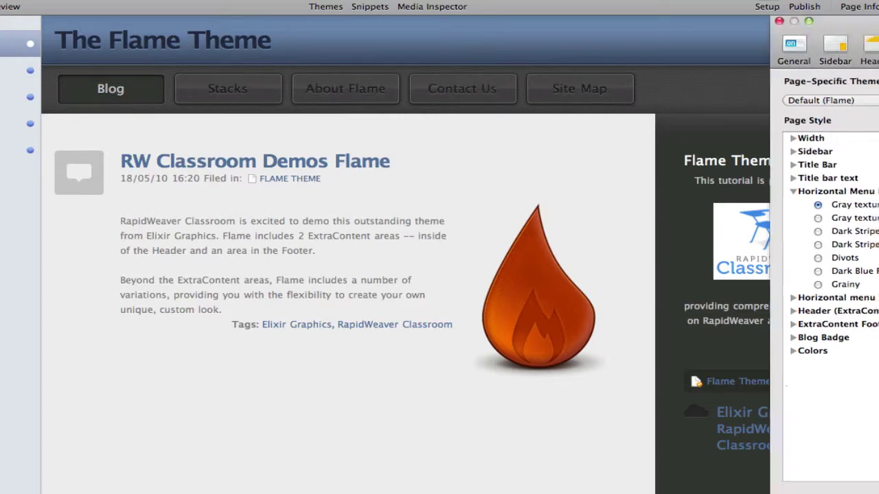
left_click_drag(824, 24, 621, 1)
Preview Dark Stripes I, Dark Stripes II, Divots and Dark Blue Fade, then restore Gray texture I.
left_click(621, 196)
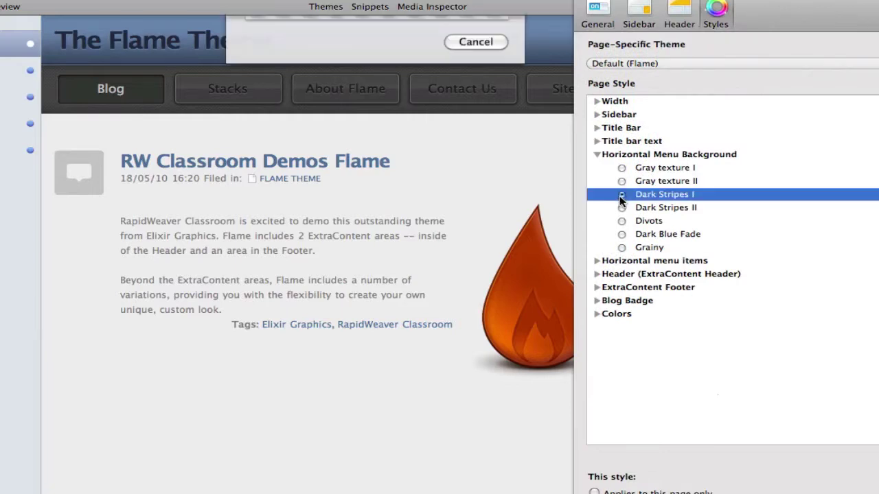
left_click(621, 208)
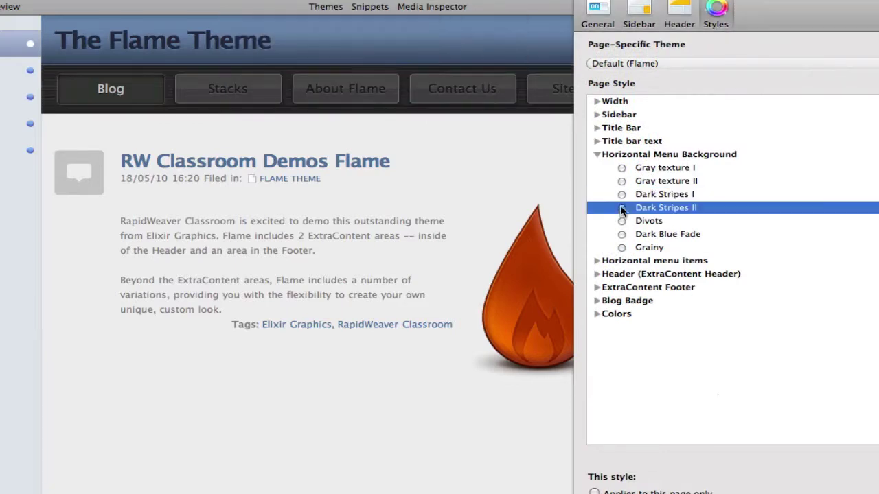
left_click(621, 221)
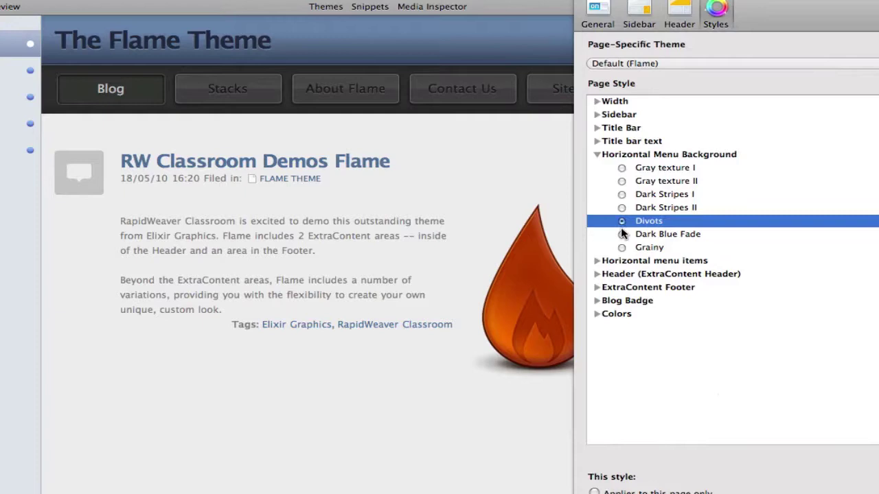
left_click(622, 233)
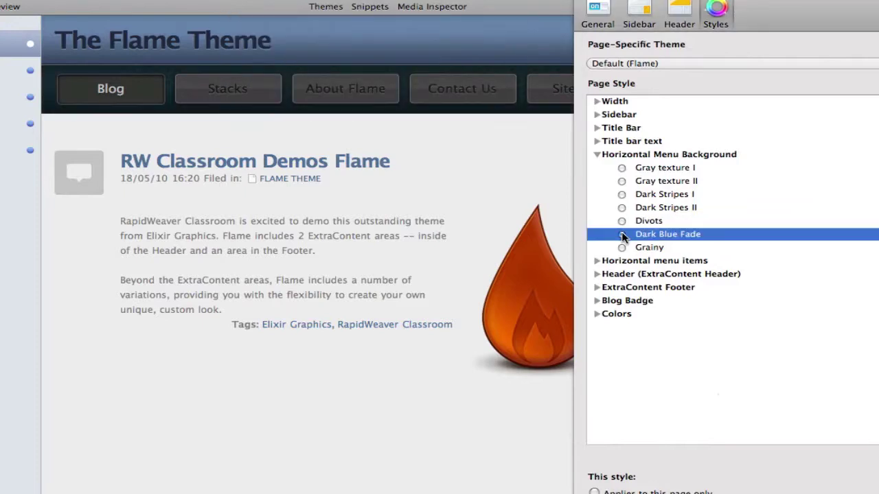
left_click(622, 169)
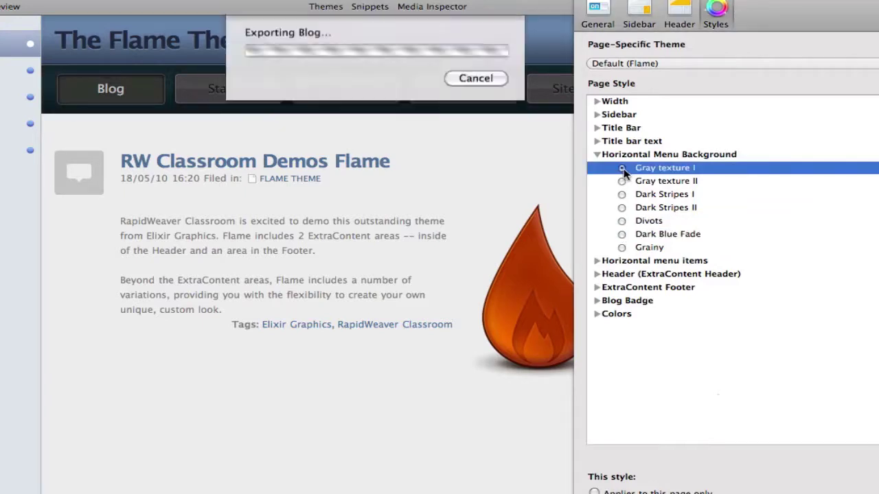
left_click(597, 154)
left_click(596, 167)
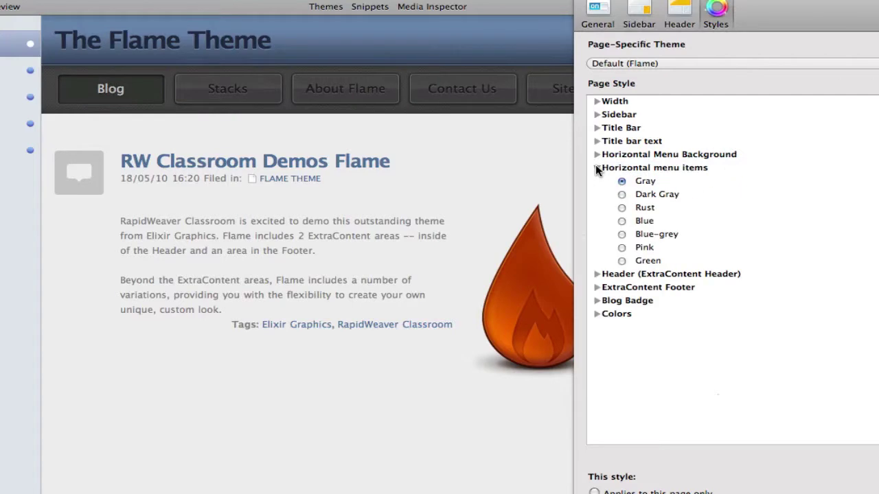
Set the horizontal menu items to Blue and collapse that section.
left_click(621, 220)
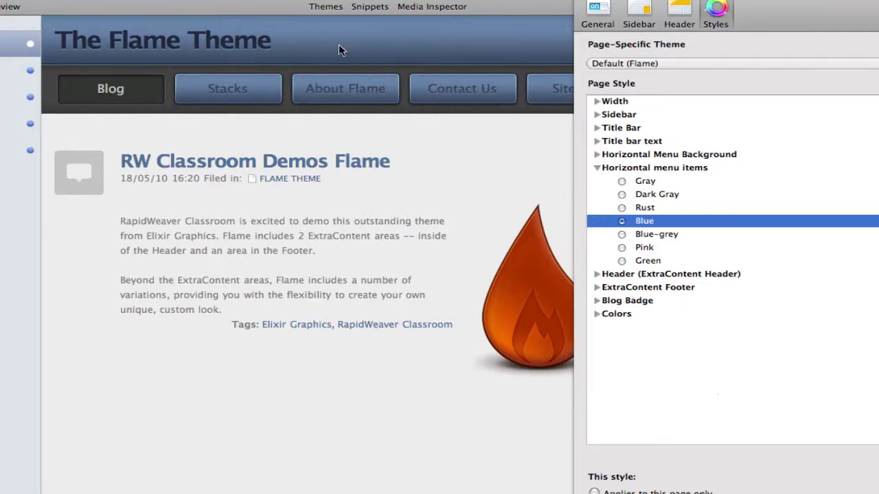
left_click(596, 168)
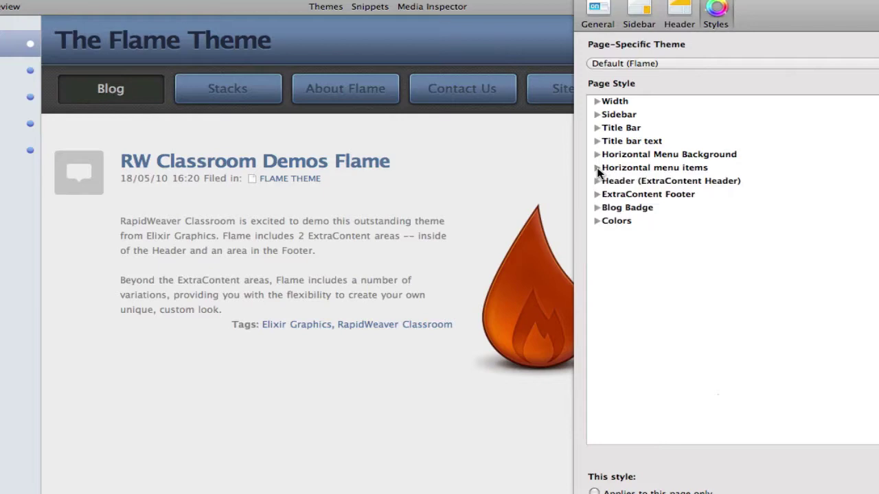
Set the blog badge to Talk Bubble after previewing Star, Leaf and Cloud.
left_click(596, 207)
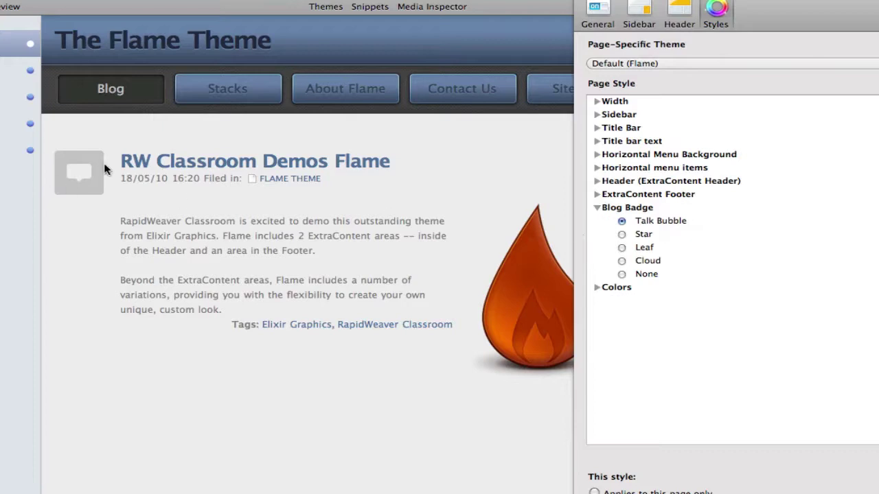
left_click(621, 235)
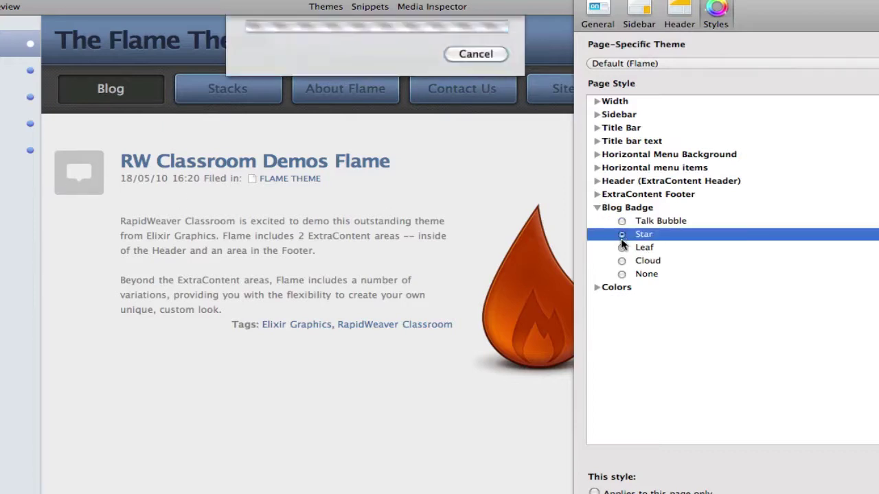
left_click(621, 248)
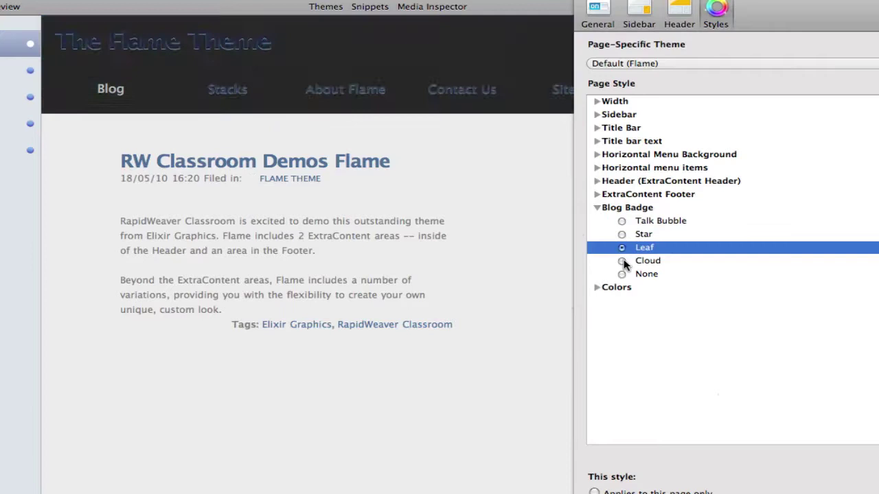
left_click(622, 260)
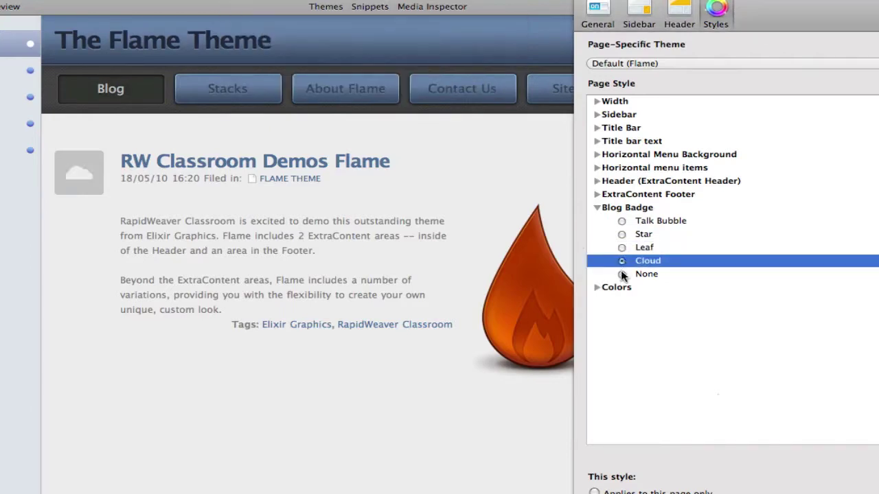
left_click(621, 221)
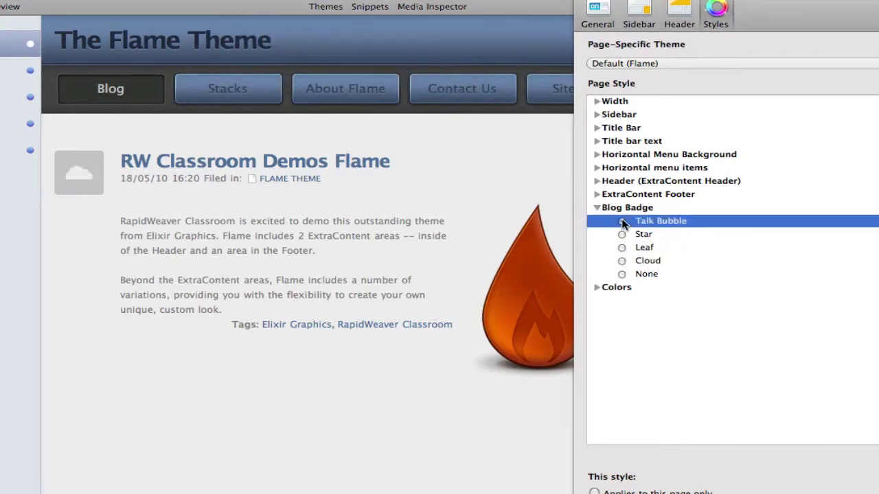
left_click(598, 207)
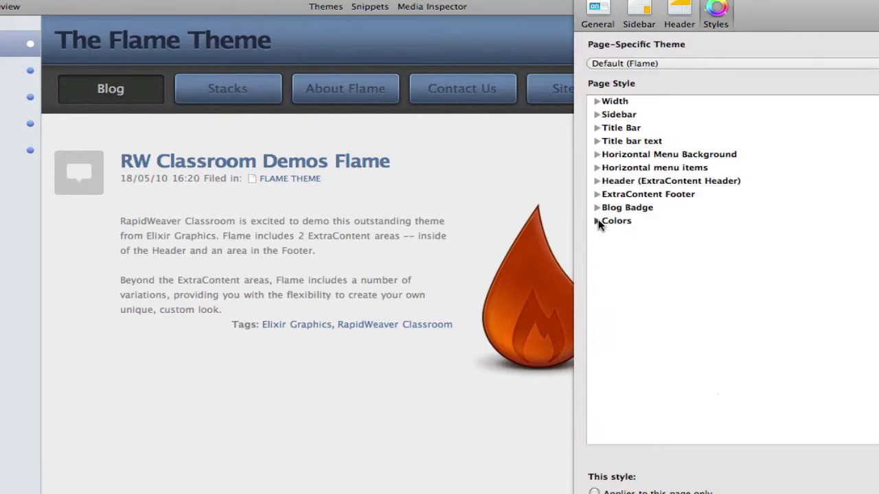
Check the Colors settings and close the Page Inspector.
left_click(597, 220)
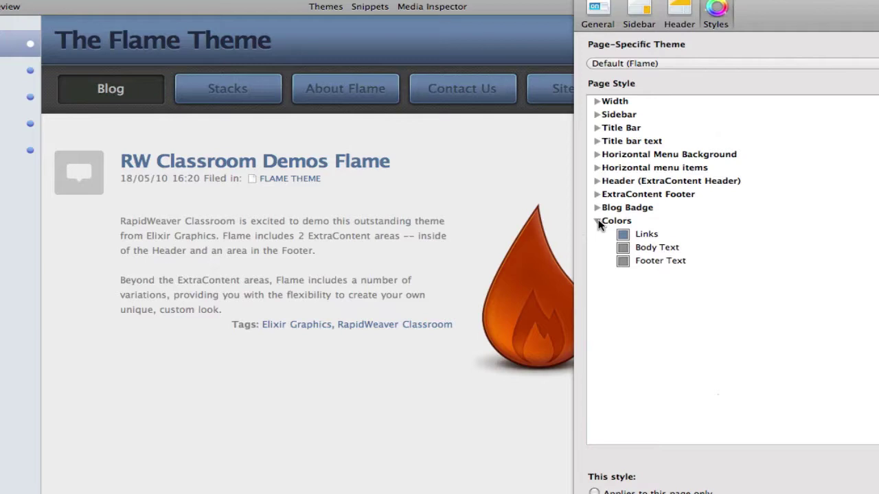
left_click(597, 220)
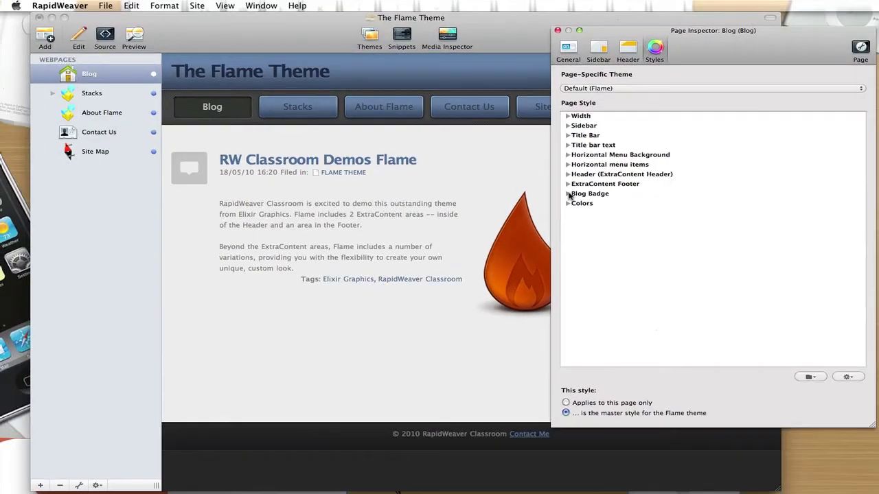
key("super+shift+i")
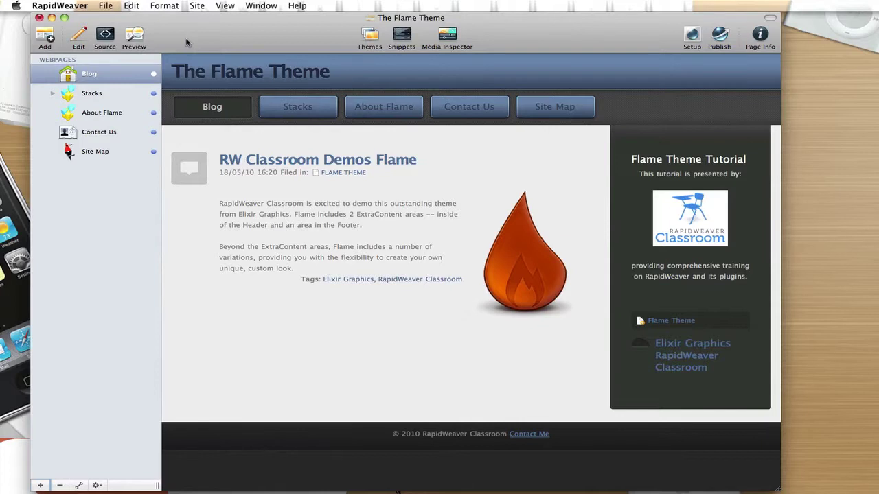
Switch to Safari and open the RapidWeaver Classroom Curriculum page.
key("super+Tab")
key("super+Tab")
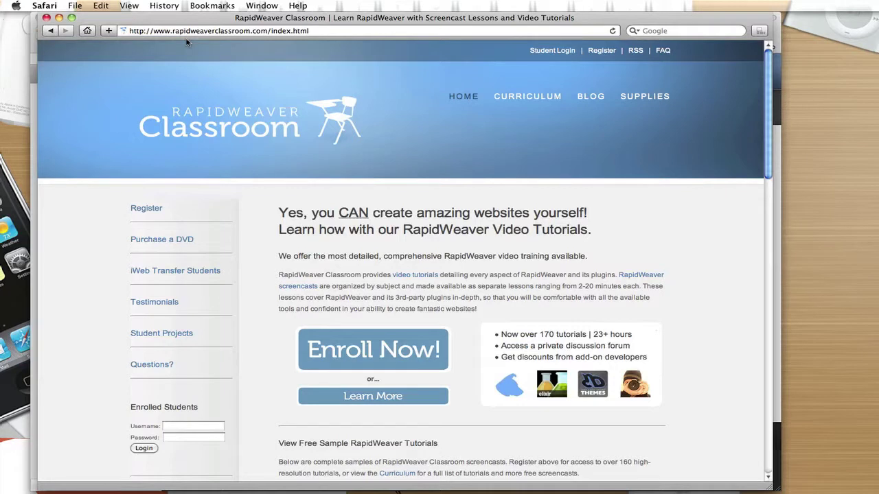
left_click(541, 99)
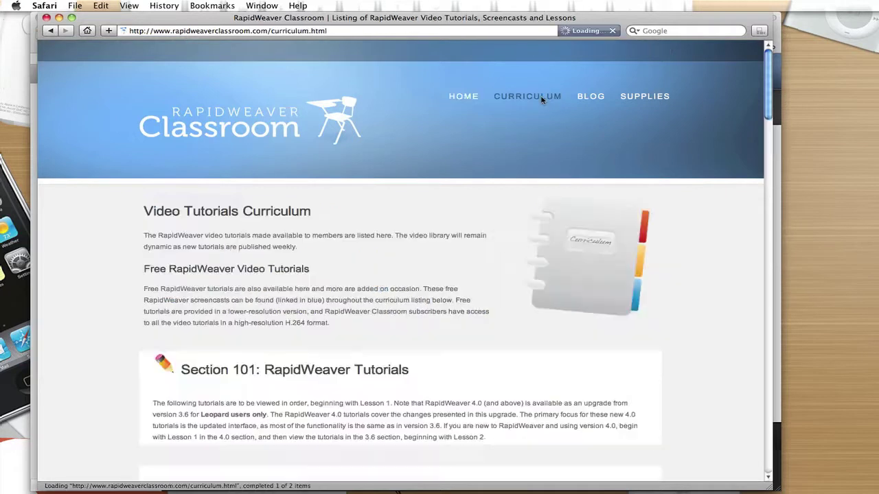
scroll(461, 239, "down", 4)
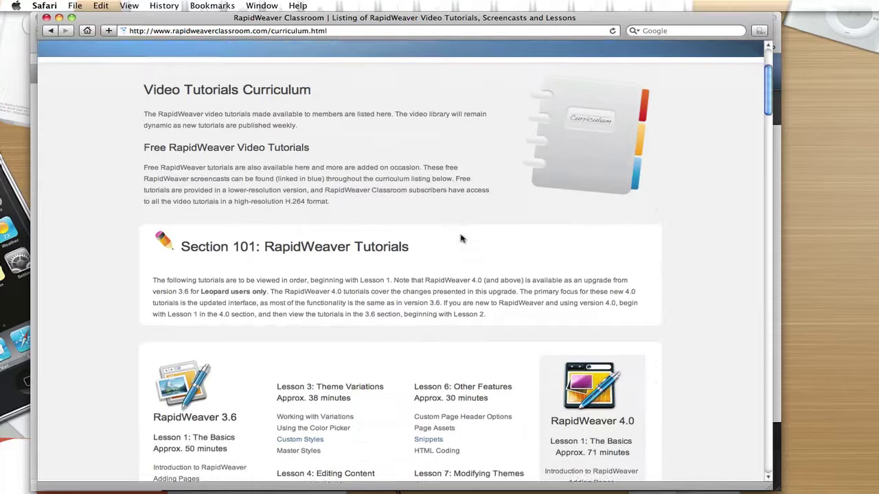
scroll(461, 238, "down", 15)
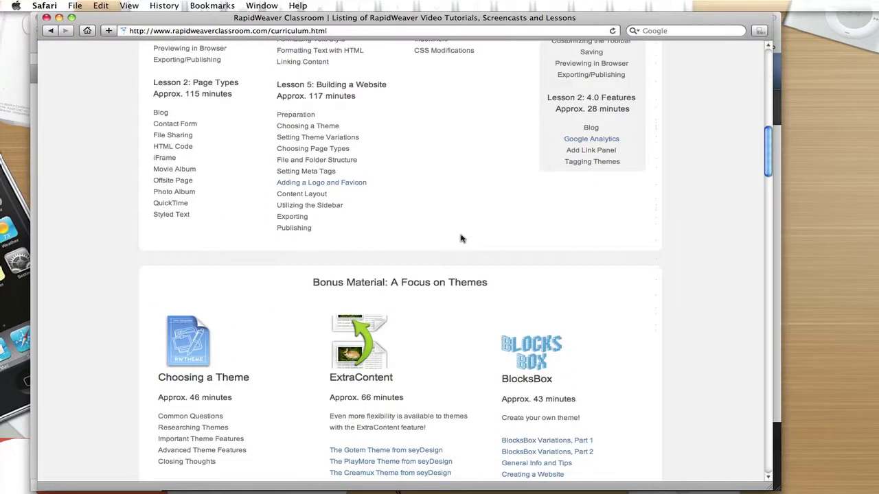
scroll(461, 238, "down", 14)
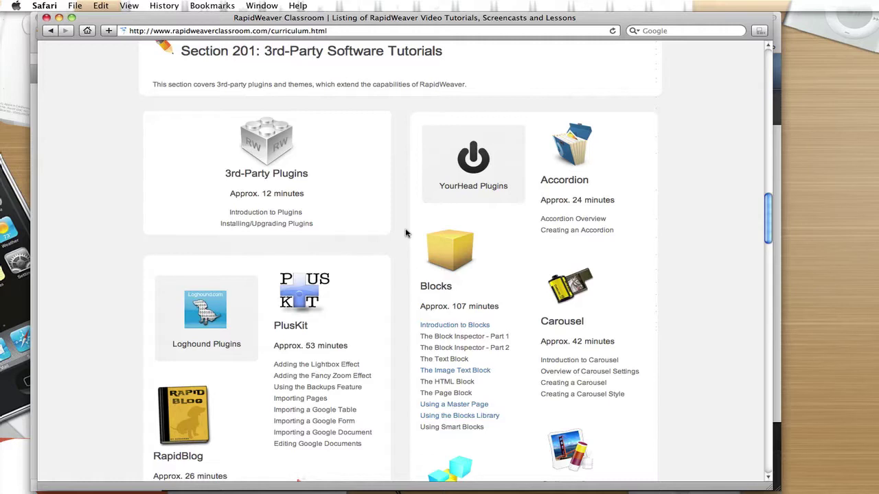
scroll(405, 234, "down", 4)
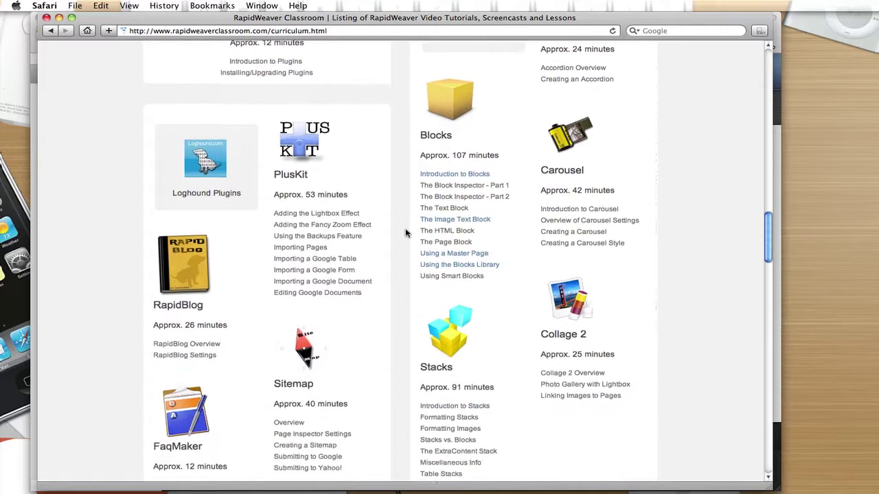
scroll(405, 233, "down", 7)
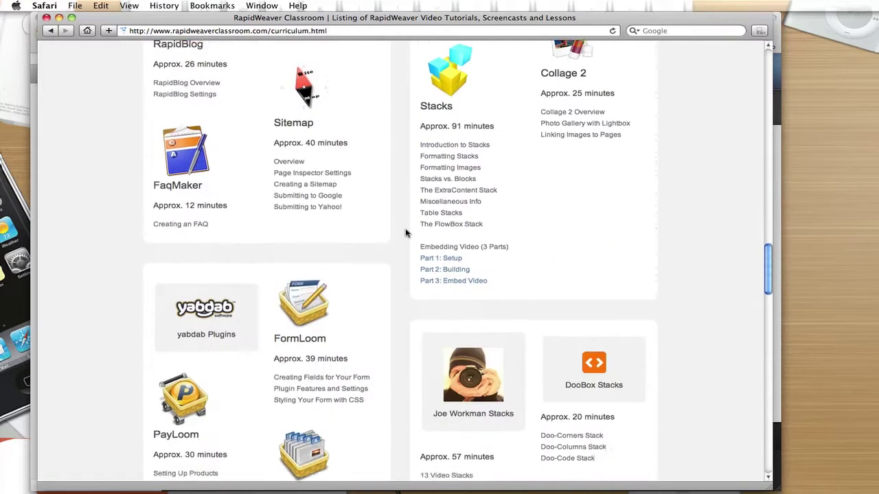
scroll(405, 234, "up", 10)
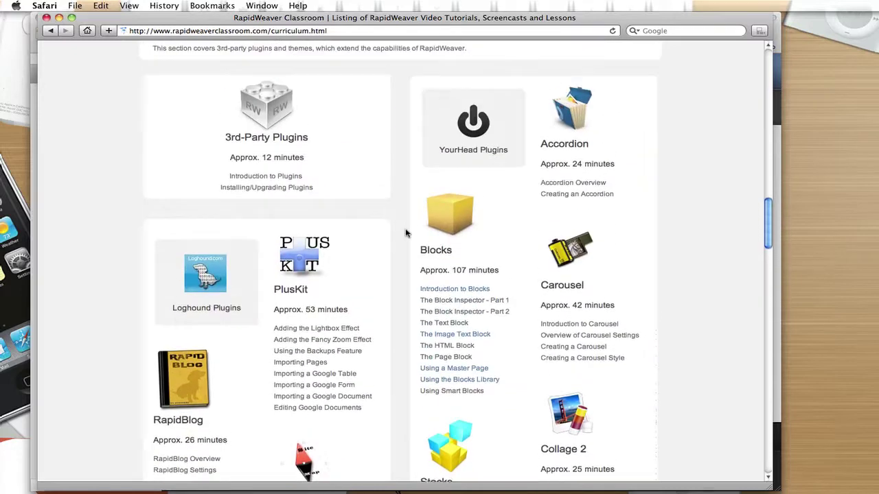
scroll(405, 234, "up", 9)
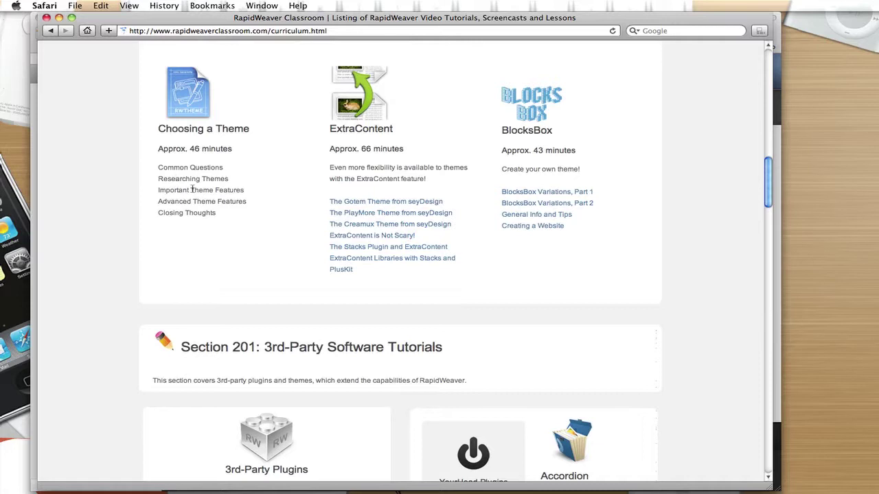
Scroll through the lesson listings to Section 301: Continuing Education.
scroll(265, 232, "down", 10)
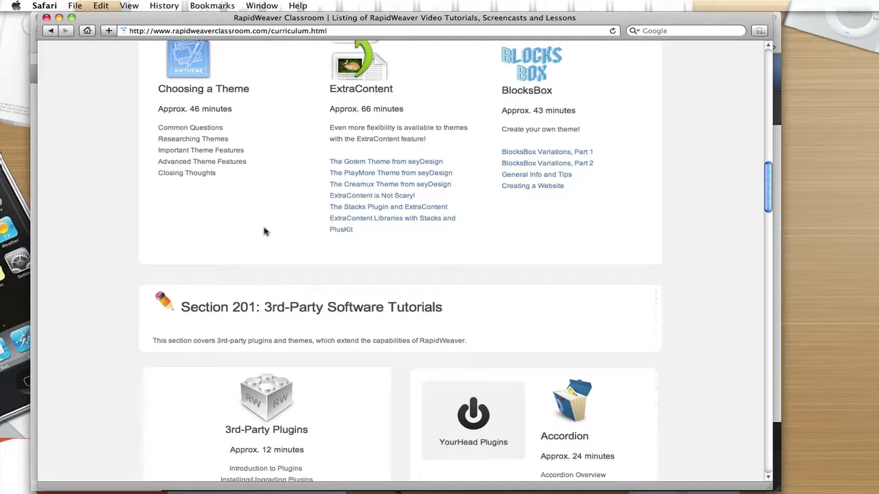
scroll(289, 249, "down", 13)
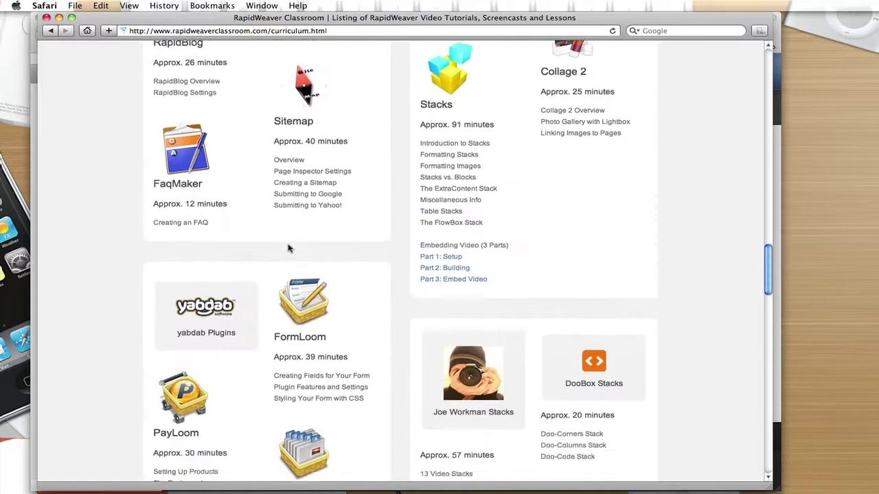
scroll(289, 248, "down", 11)
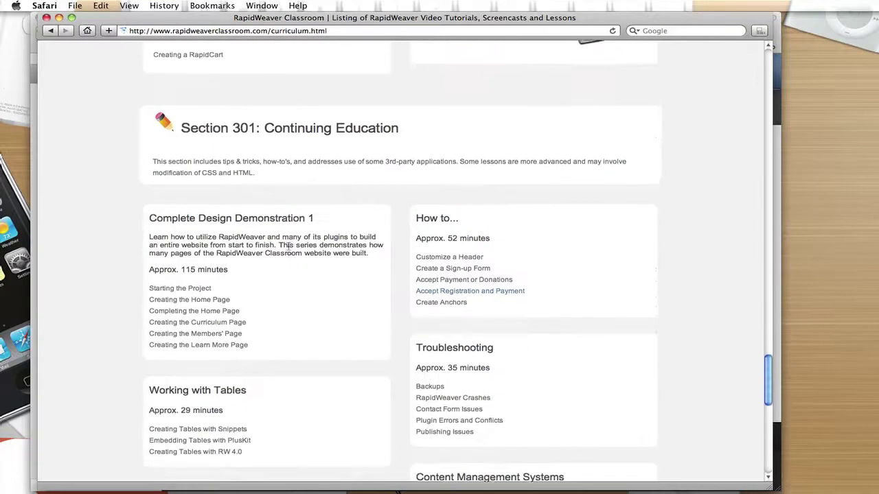
scroll(288, 248, "down", 1)
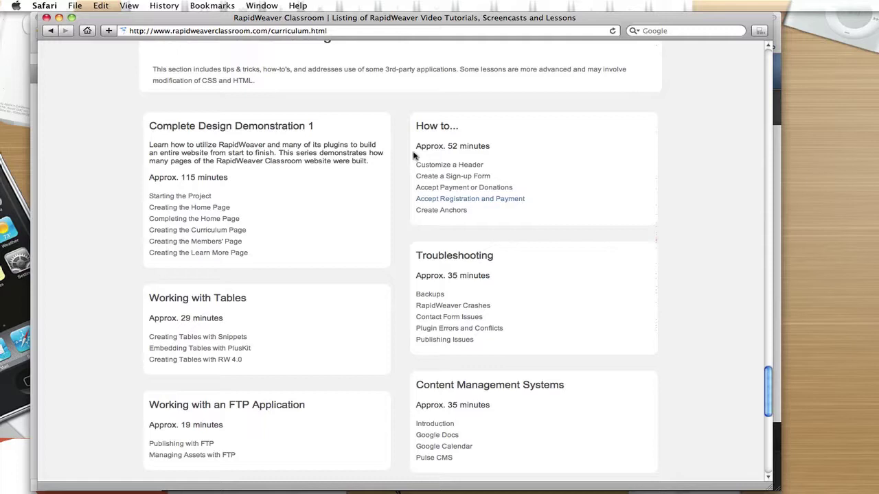
scroll(403, 242, "down", 1)
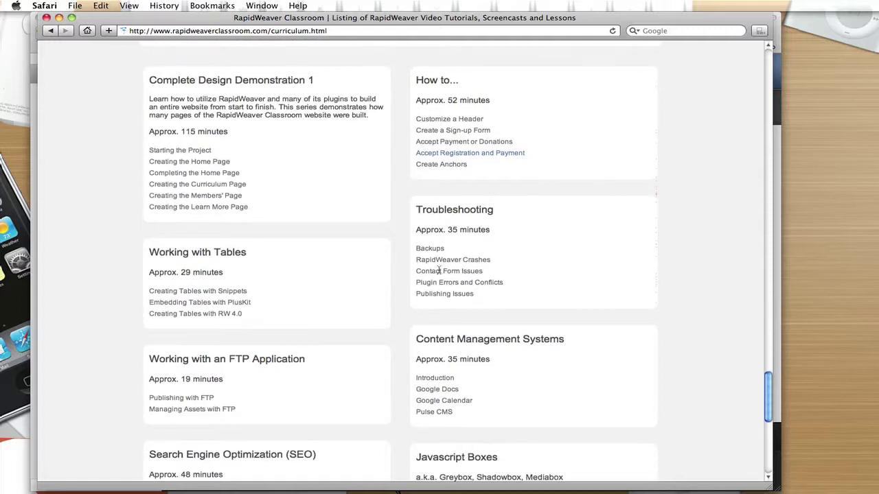
scroll(355, 295, "down", 3)
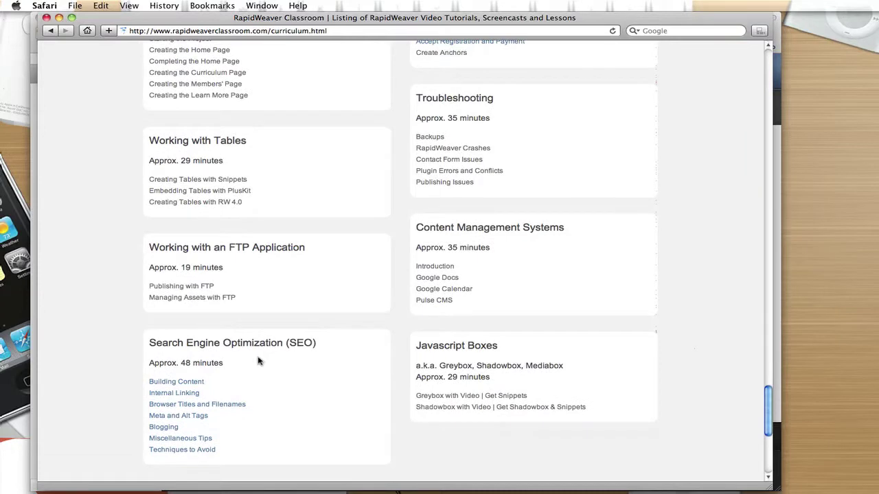
scroll(311, 337, "up", 4)
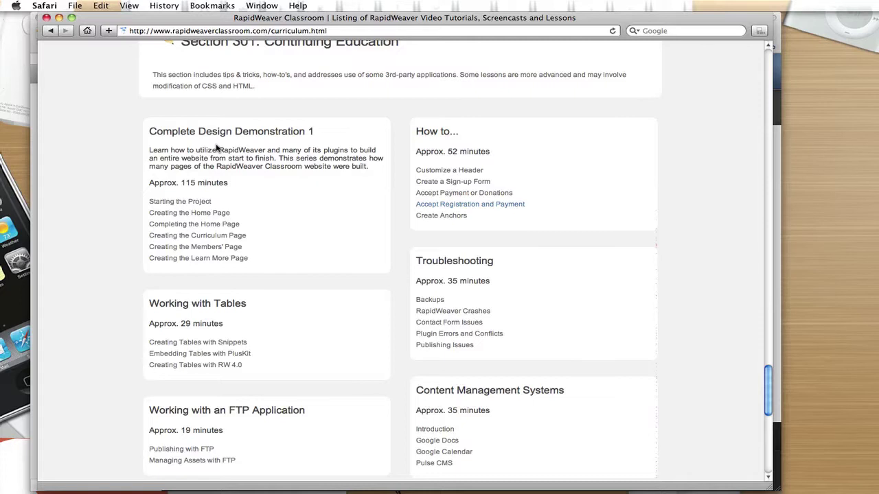
scroll(217, 148, "up", 3)
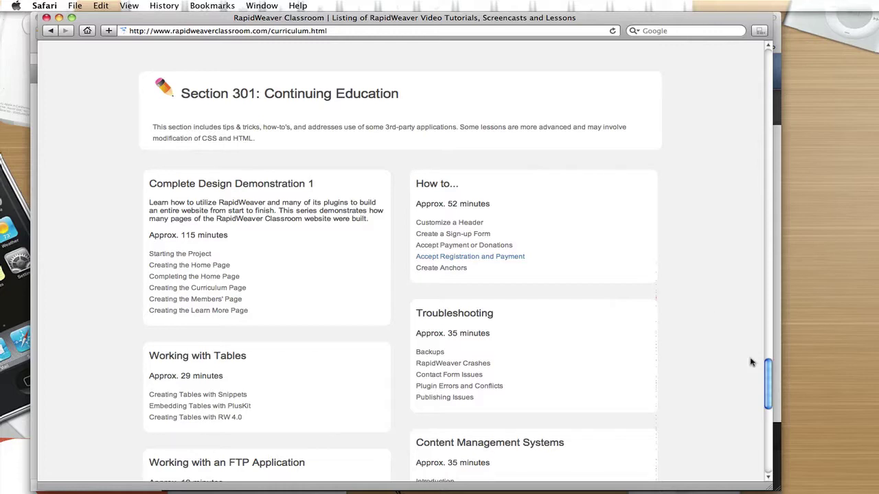
left_click_drag(767, 373, 768, 58)
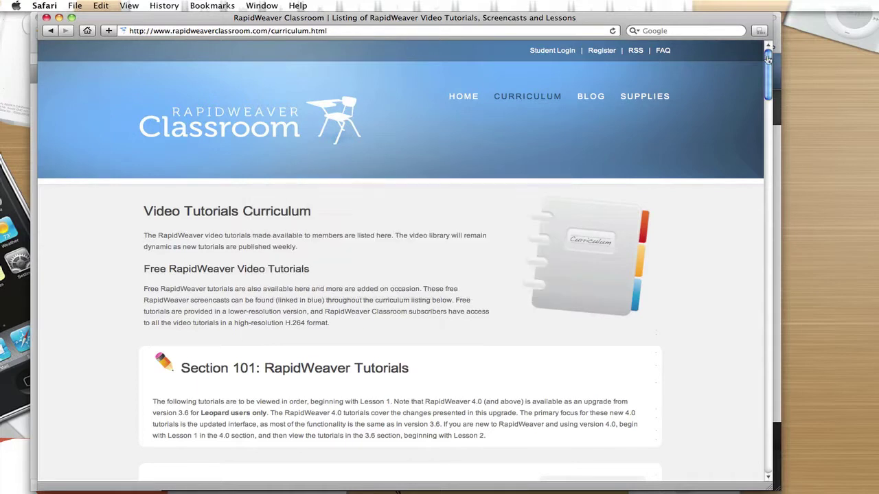
Switch back to RapidWeaver and open the Stacks page in the editor.
key("super+Tab")
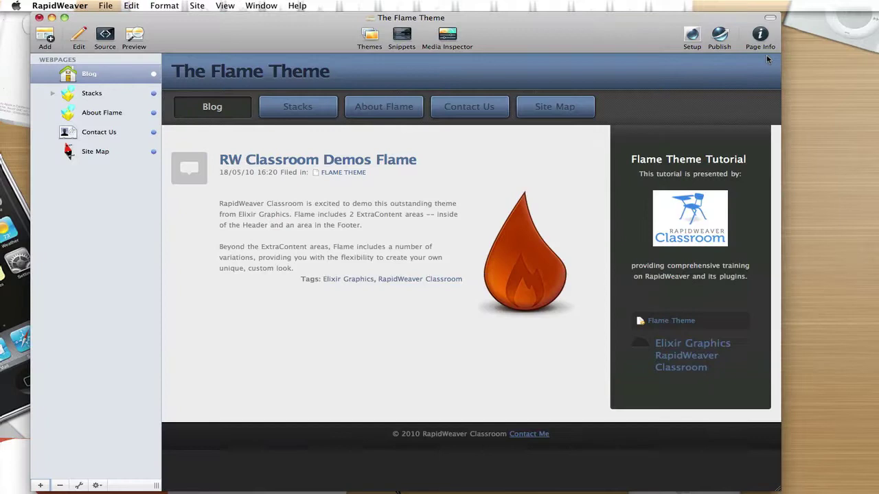
left_click(88, 94)
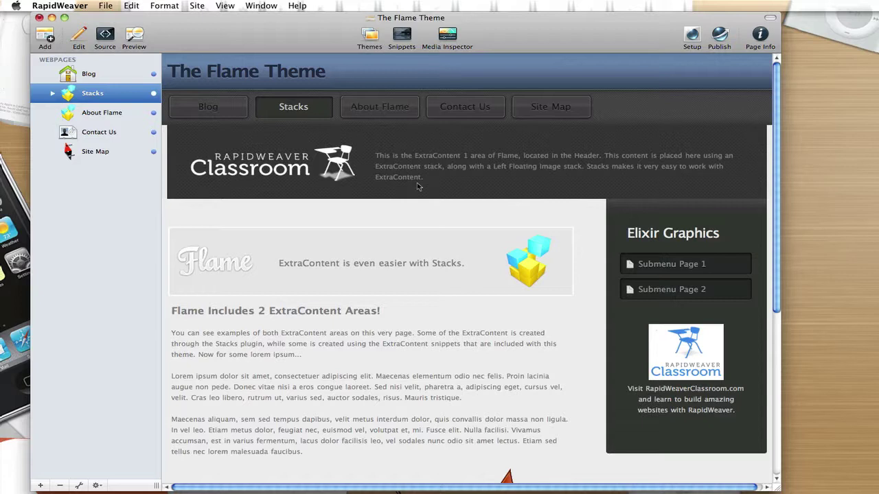
Open the ExtraContent Header styles and preview Hearts II, Rain Drops and Flame textures.
left_click(759, 35)
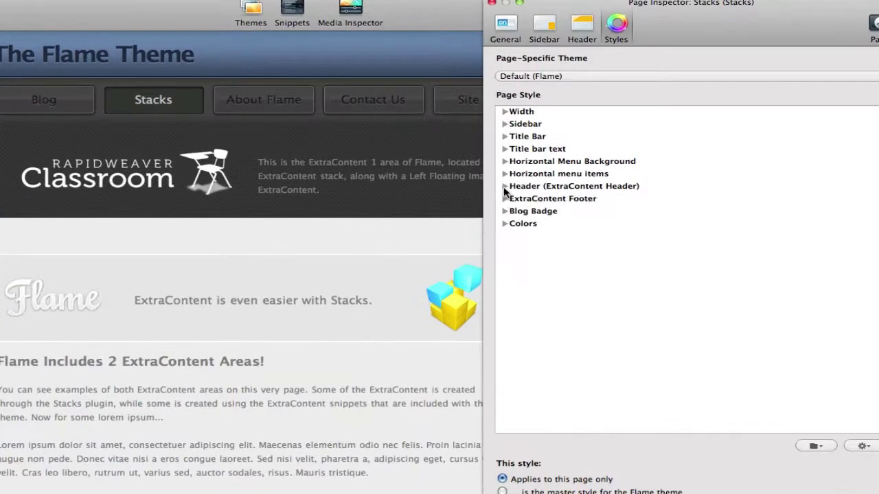
left_click(567, 174)
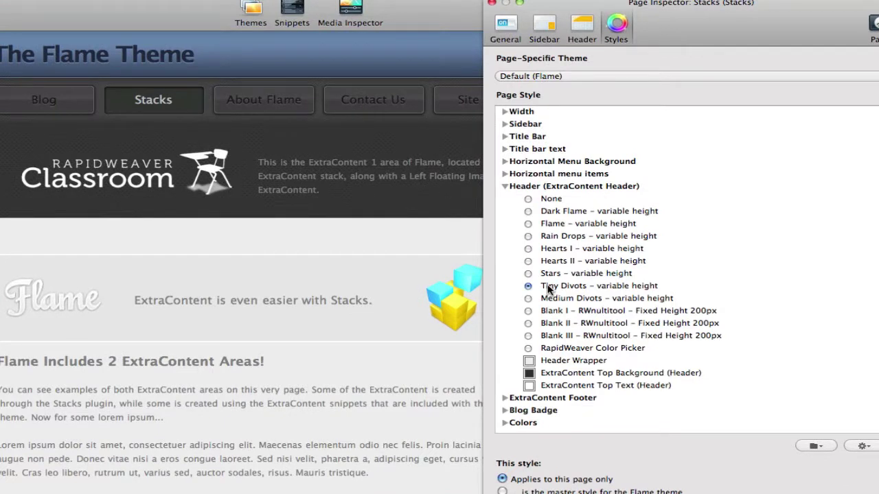
left_click_drag(626, 40, 777, 36)
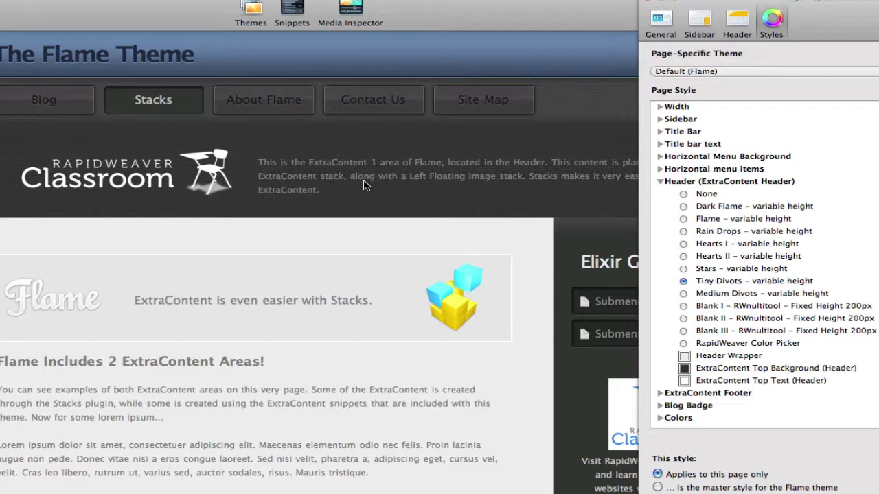
left_click(682, 256)
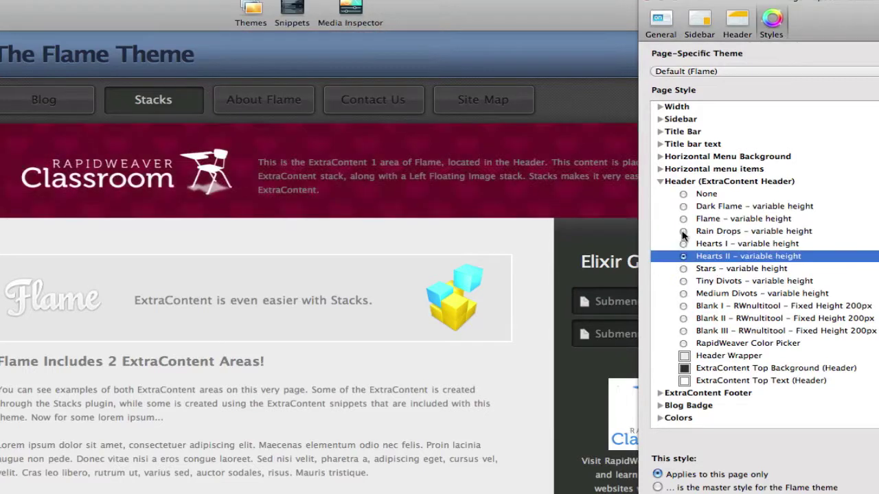
left_click(683, 231)
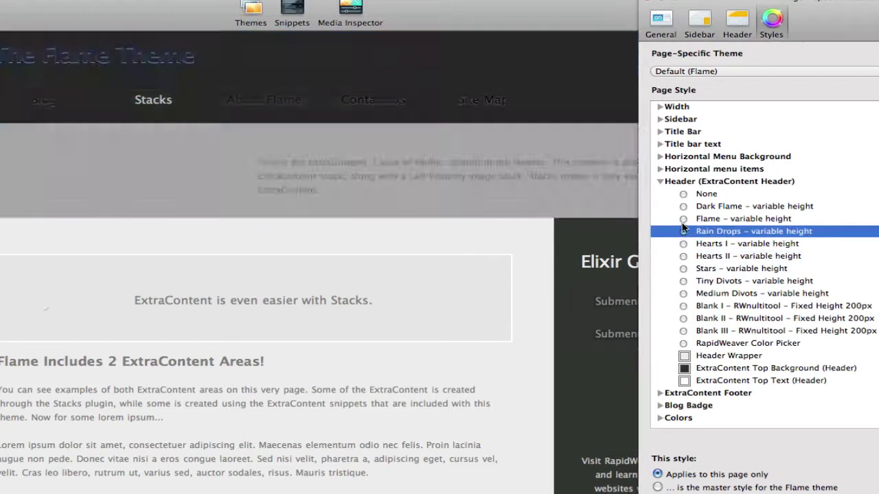
left_click(683, 219)
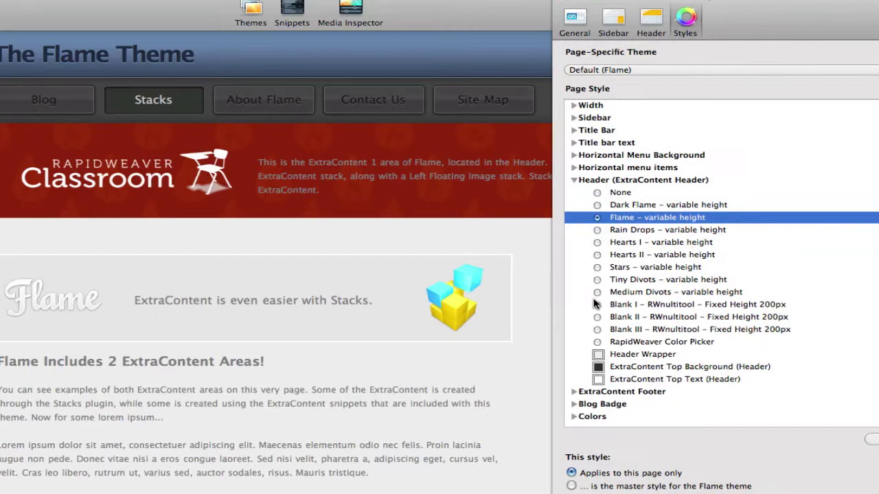
Set the header to Tiny Divots – variable height after trying Blank I and Color Picker.
left_click(597, 305)
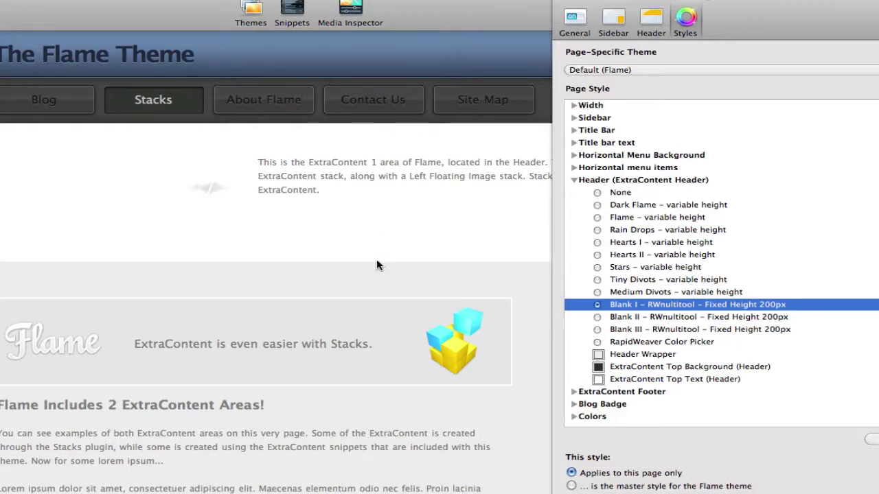
left_click(598, 342)
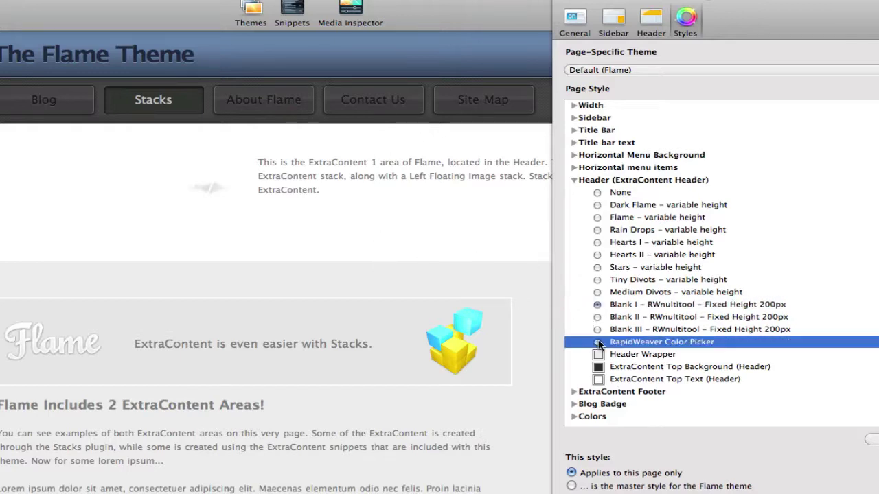
left_click(598, 342)
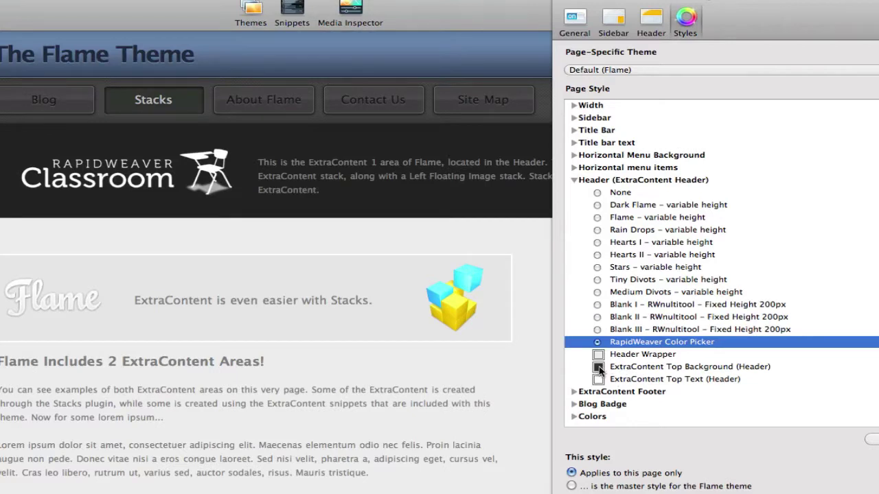
left_click(598, 281)
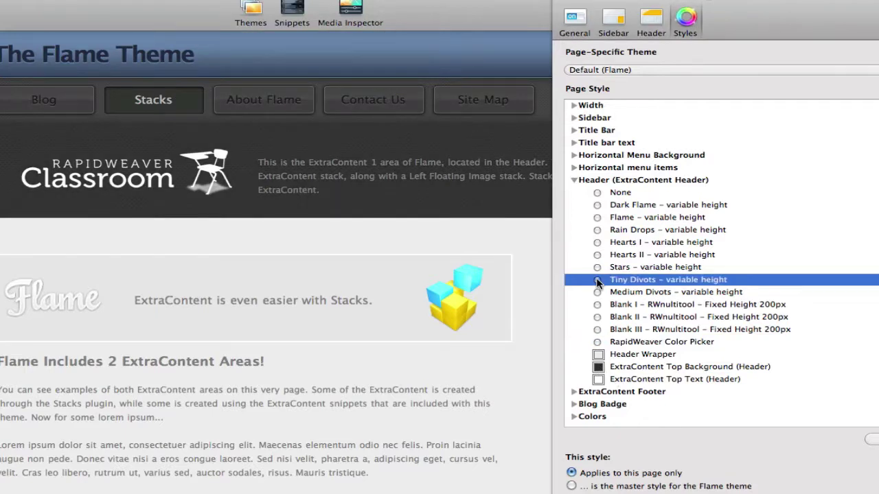
left_click(573, 180)
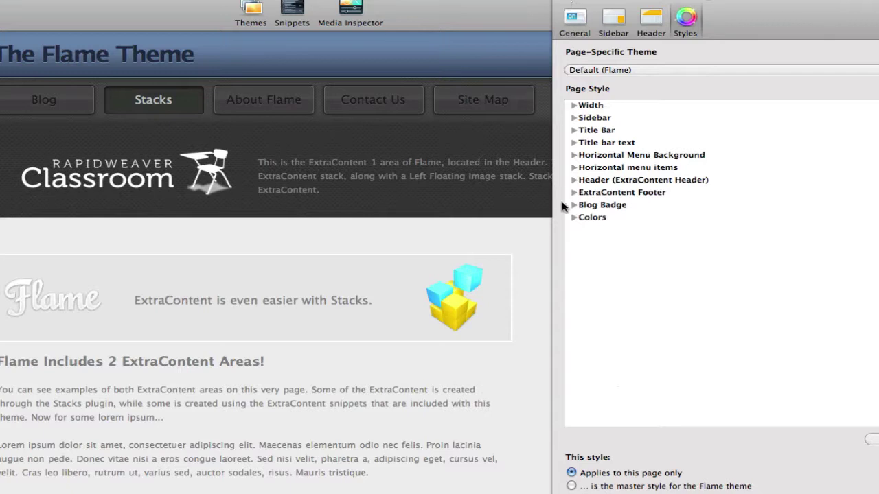
Confirm the ExtraContent Footer is Visible, close the Page Inspector and scroll the preview.
left_click(573, 193)
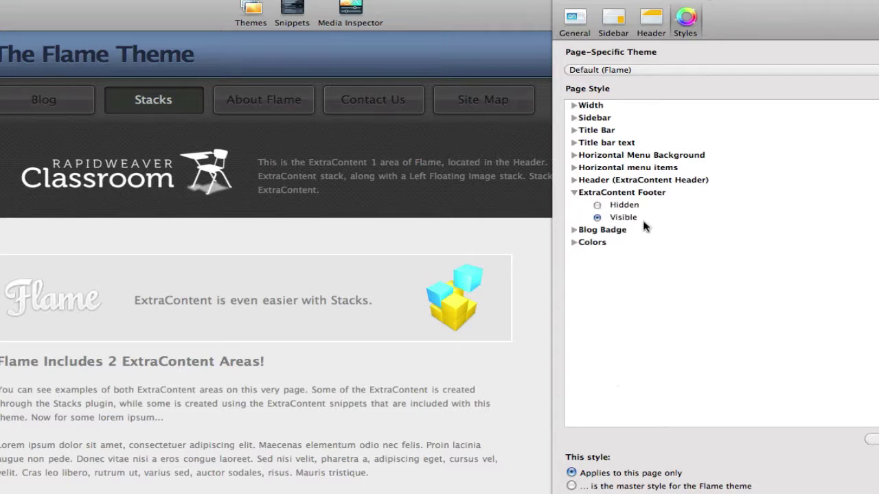
left_click(574, 193)
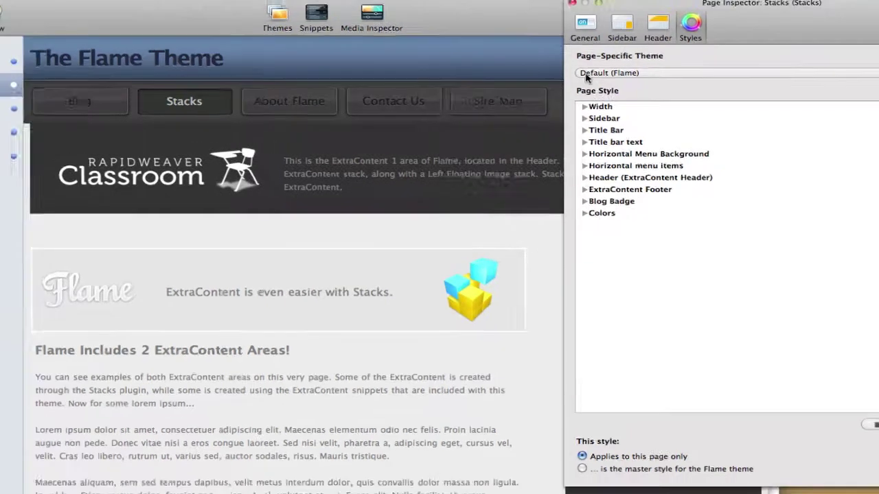
key("super+shift+i")
scroll(600, 255, "down", 8)
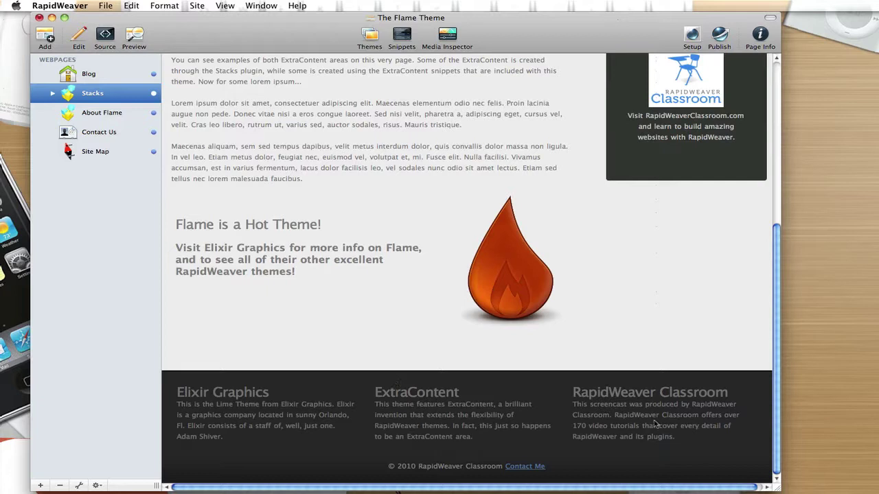
scroll(594, 381, "up", 10)
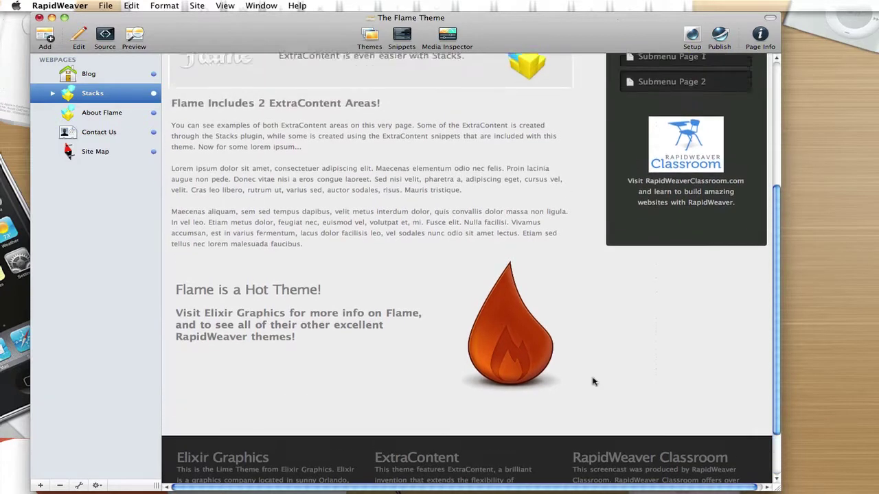
left_click(76, 40)
scroll(511, 233, "up", 4)
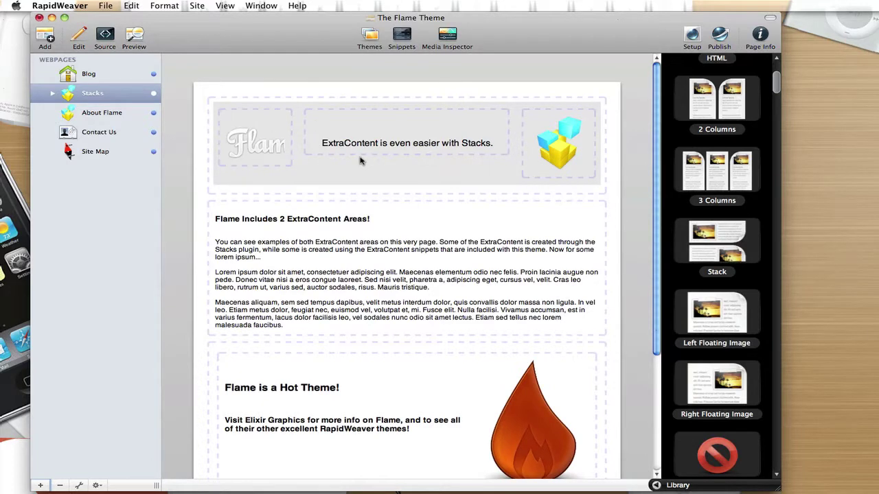
scroll(246, 269, "down", 3)
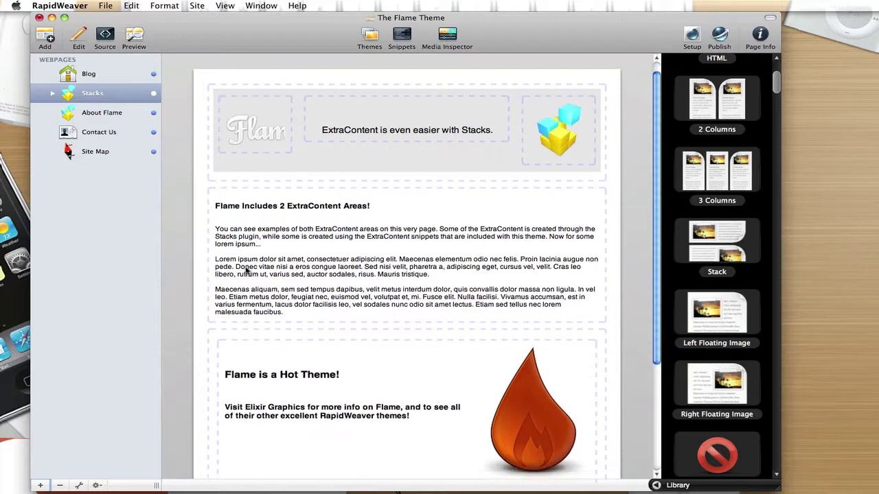
scroll(240, 270, "down", 8)
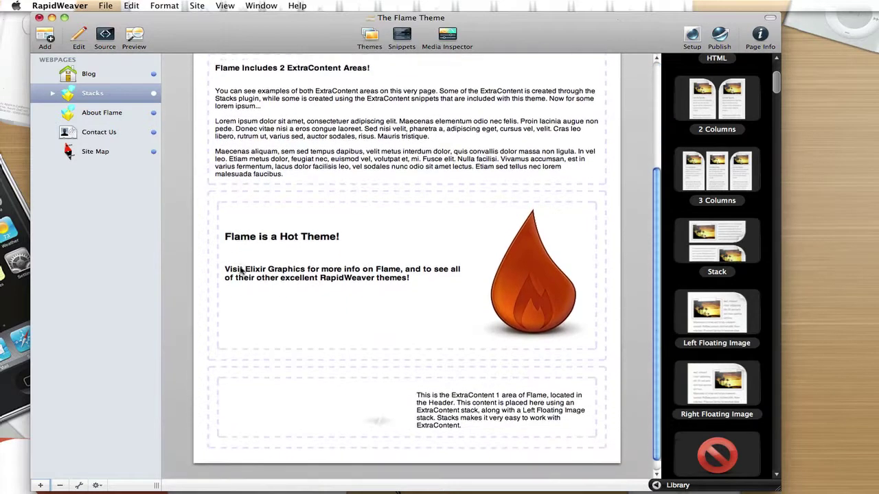
mouse_move(273, 365)
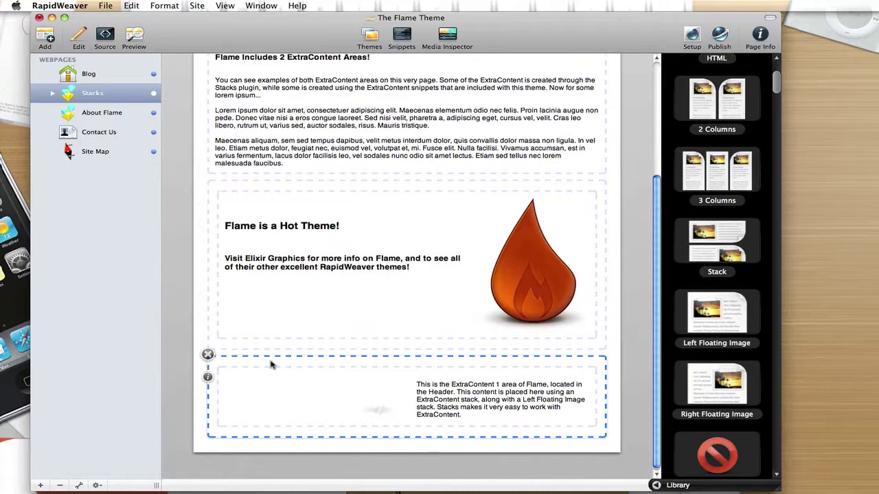
left_click(207, 377)
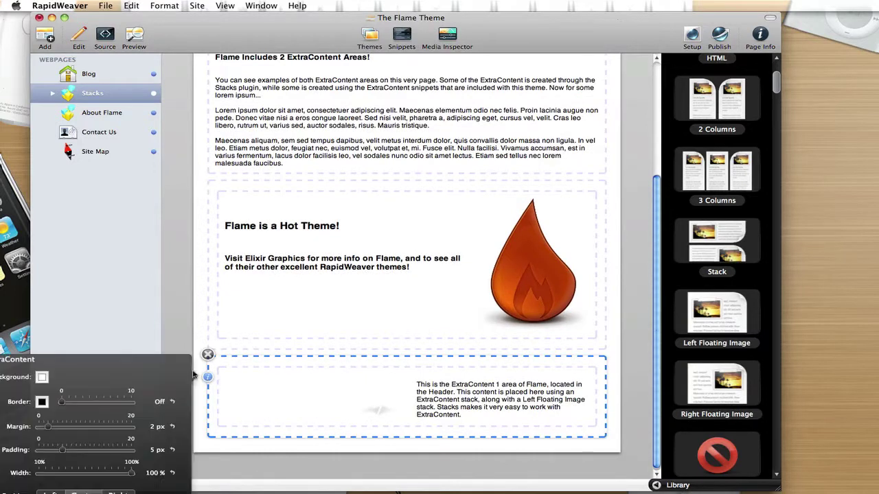
left_click_drag(259, 235, 292, 132)
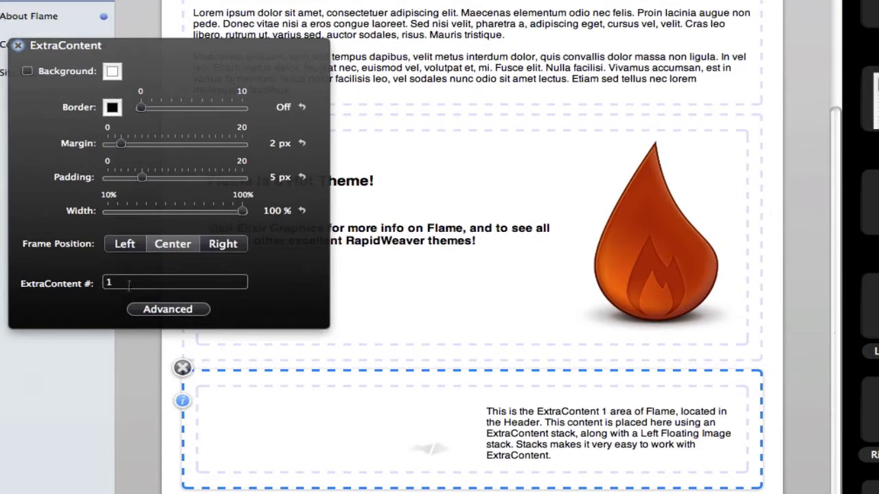
left_click(142, 296)
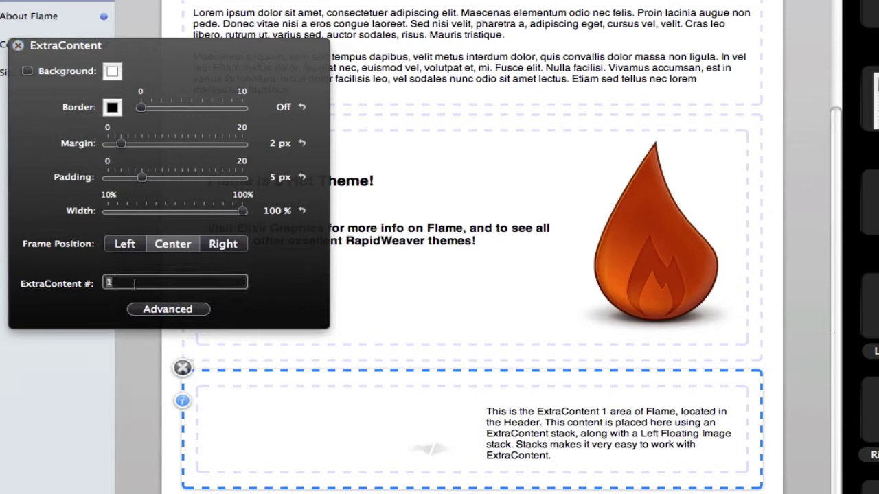
left_click(19, 46)
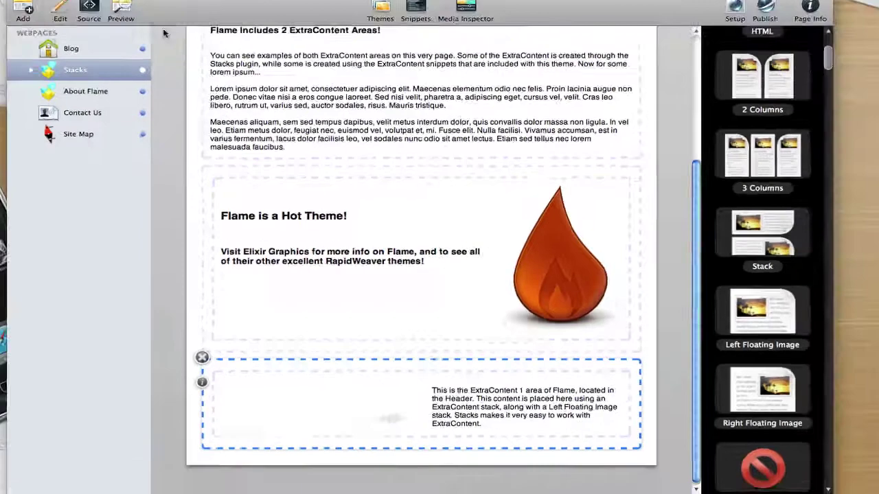
left_click(132, 44)
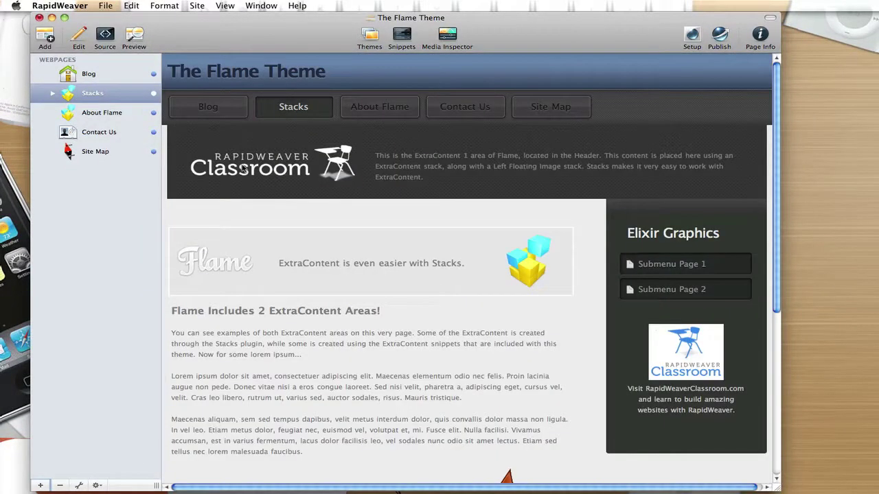
left_click(78, 35)
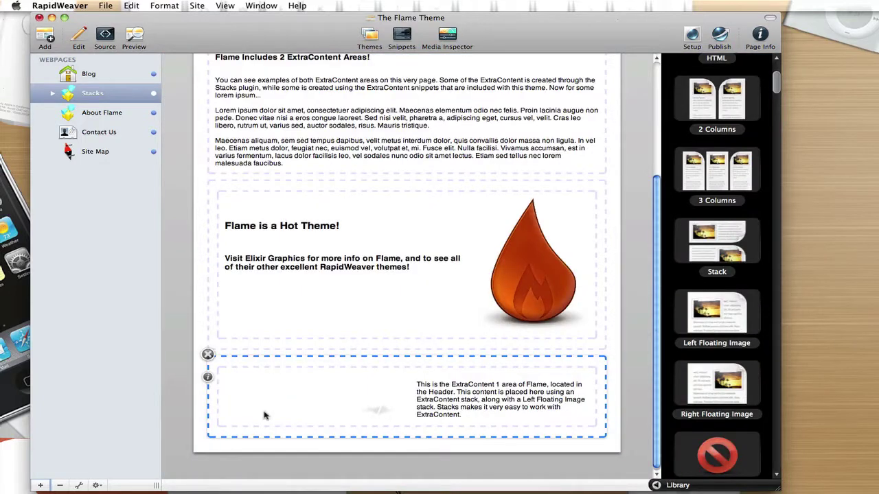
left_click(208, 376)
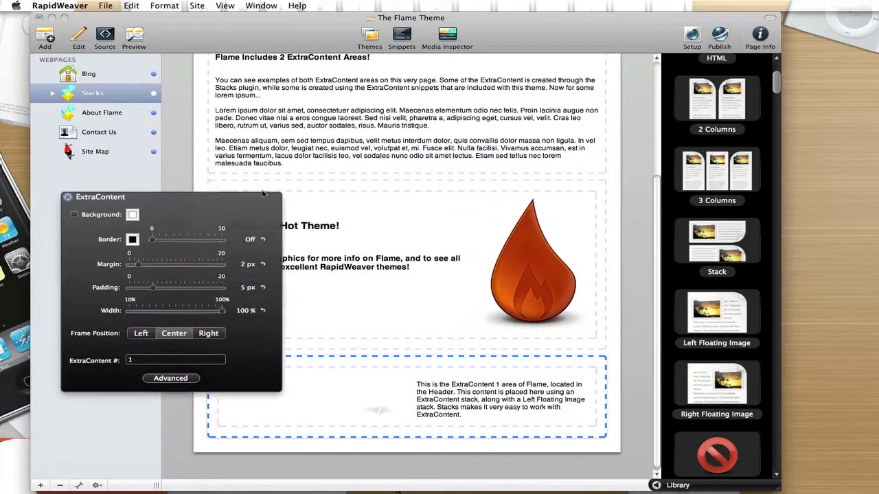
left_click_drag(262, 194, 272, 178)
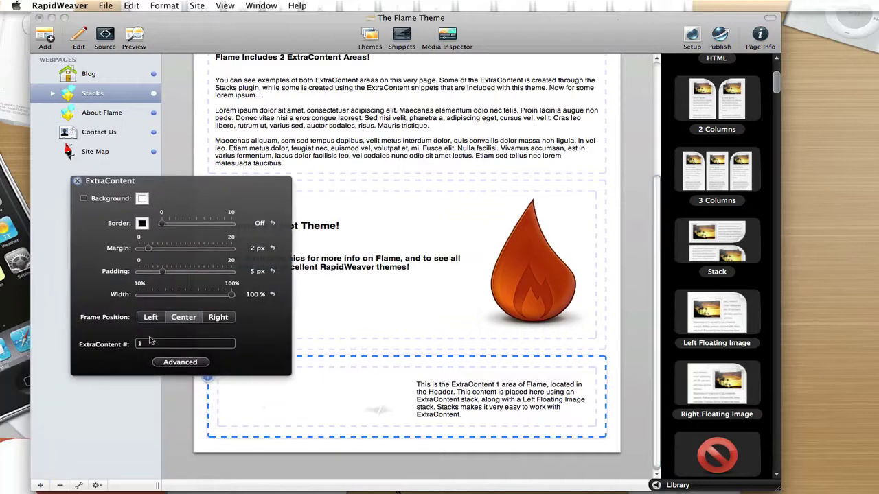
left_click(77, 180)
Preview the Stacks page and scroll down to the three-column footer.
left_click(134, 36)
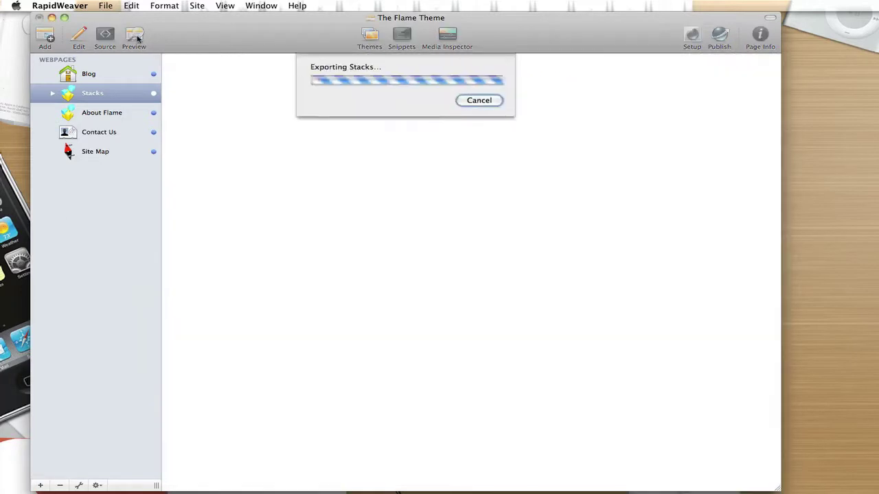
scroll(417, 300, "down", 5)
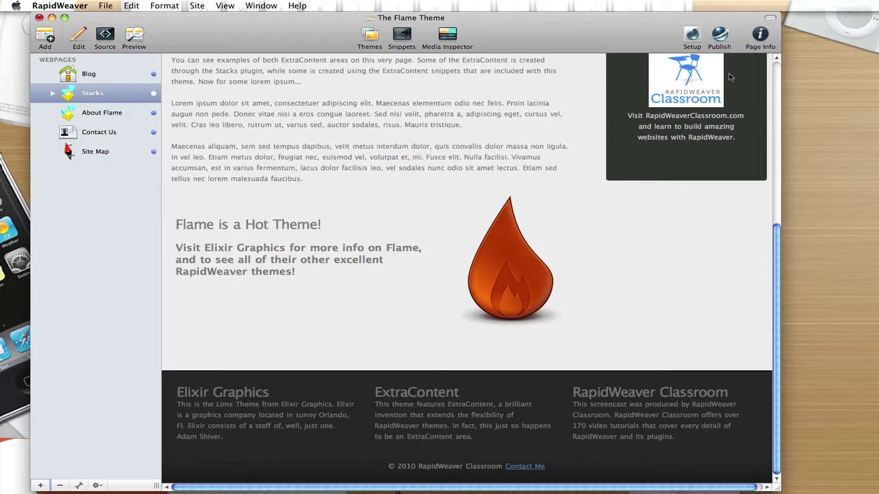
left_click(758, 42)
left_click_drag(762, 49, 669, 46)
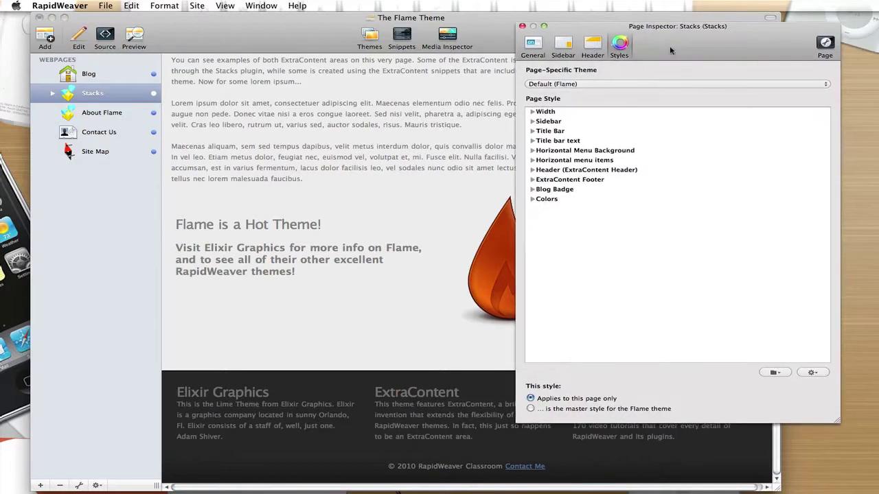
left_click(564, 46)
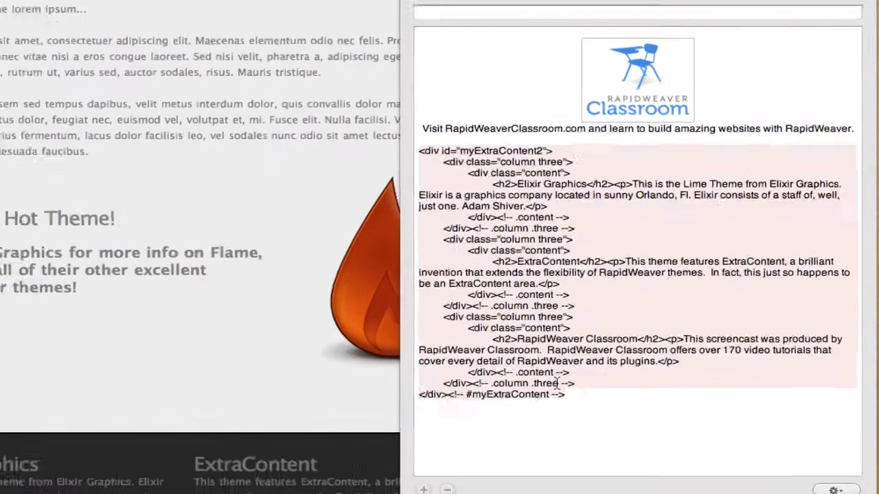
left_click_drag(637, 350, 518, 188)
left_click_drag(394, 163, 393, 154)
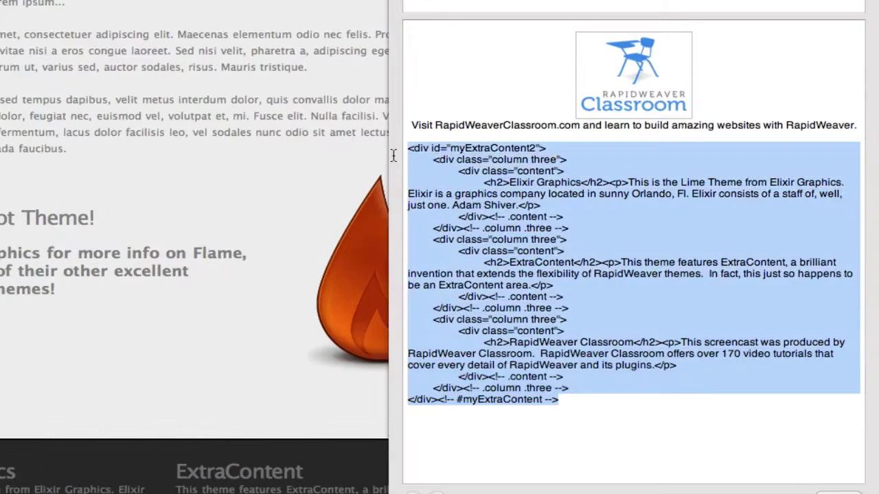
left_click(610, 400)
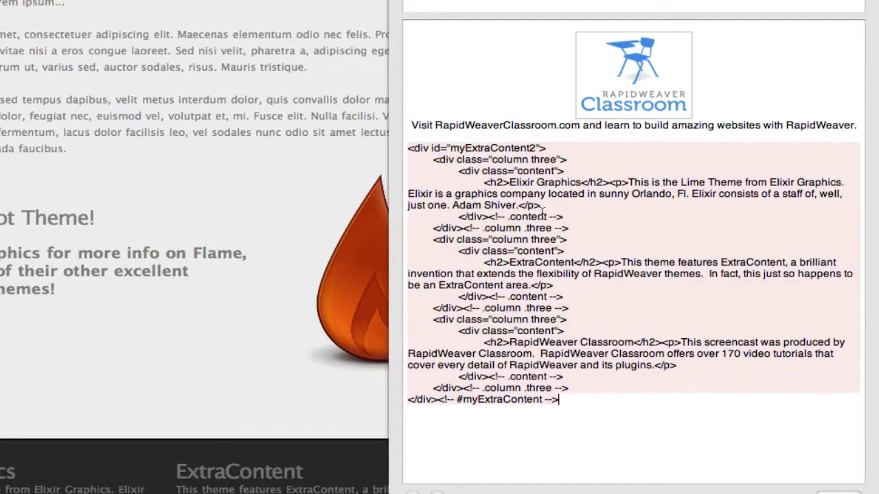
left_click_drag(530, 148, 537, 148)
left_click(552, 147)
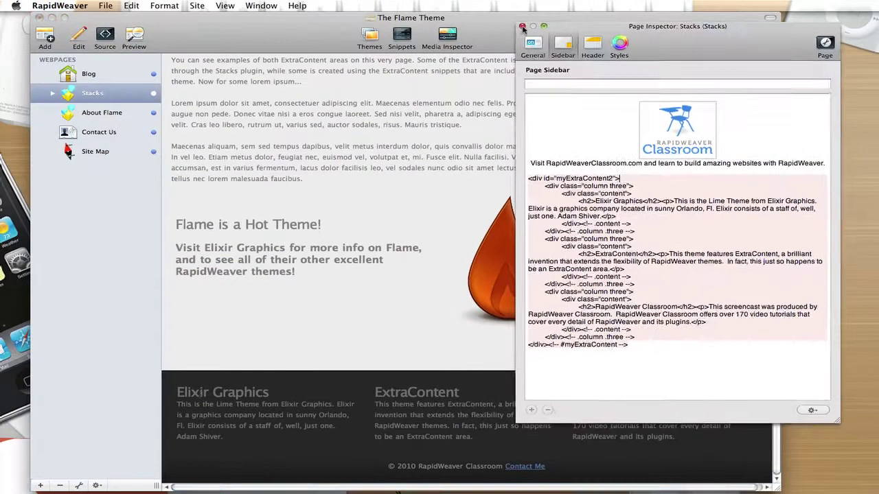
key("super+i")
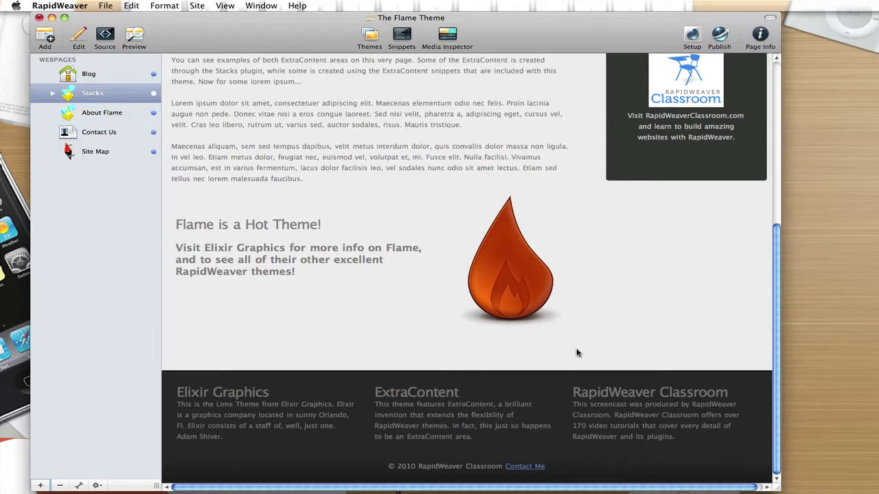
Select the Stacks page and expand it to show its two Submenu Page children.
scroll(577, 353, "up", 8)
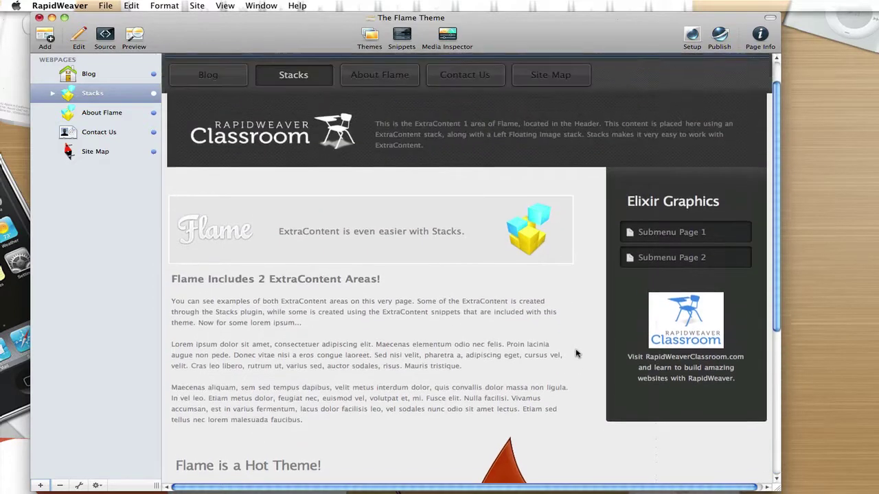
scroll(577, 352, "up", 1)
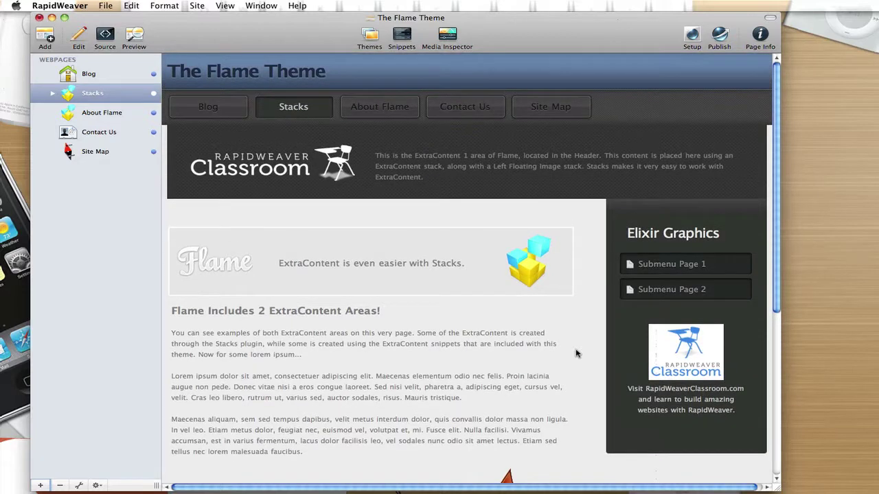
left_click(102, 94)
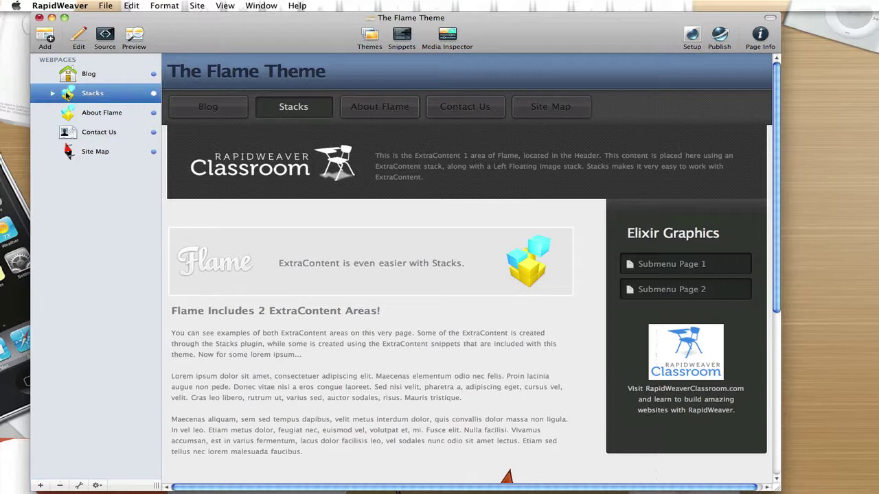
left_click(53, 94)
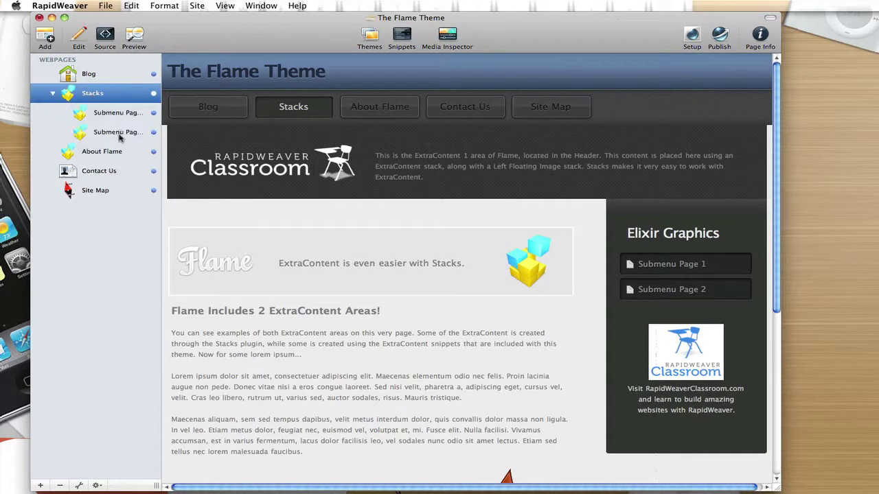